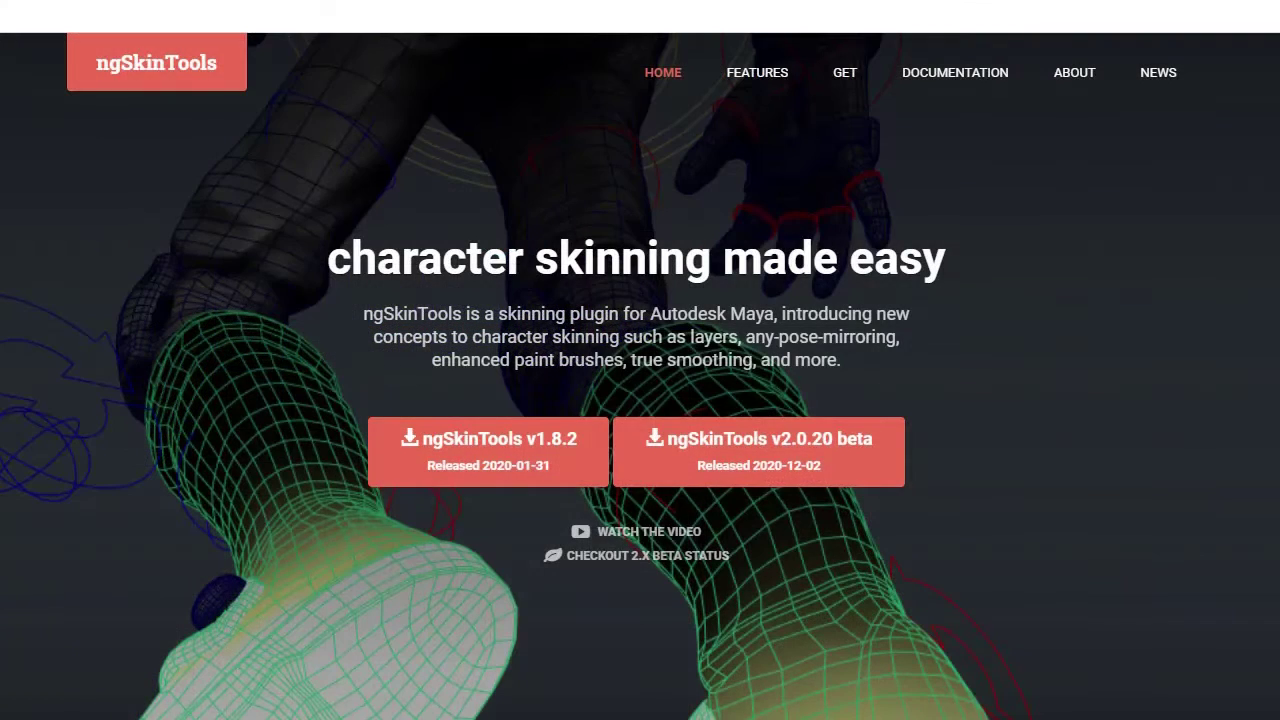
scroll(640, 414, "down", 3)
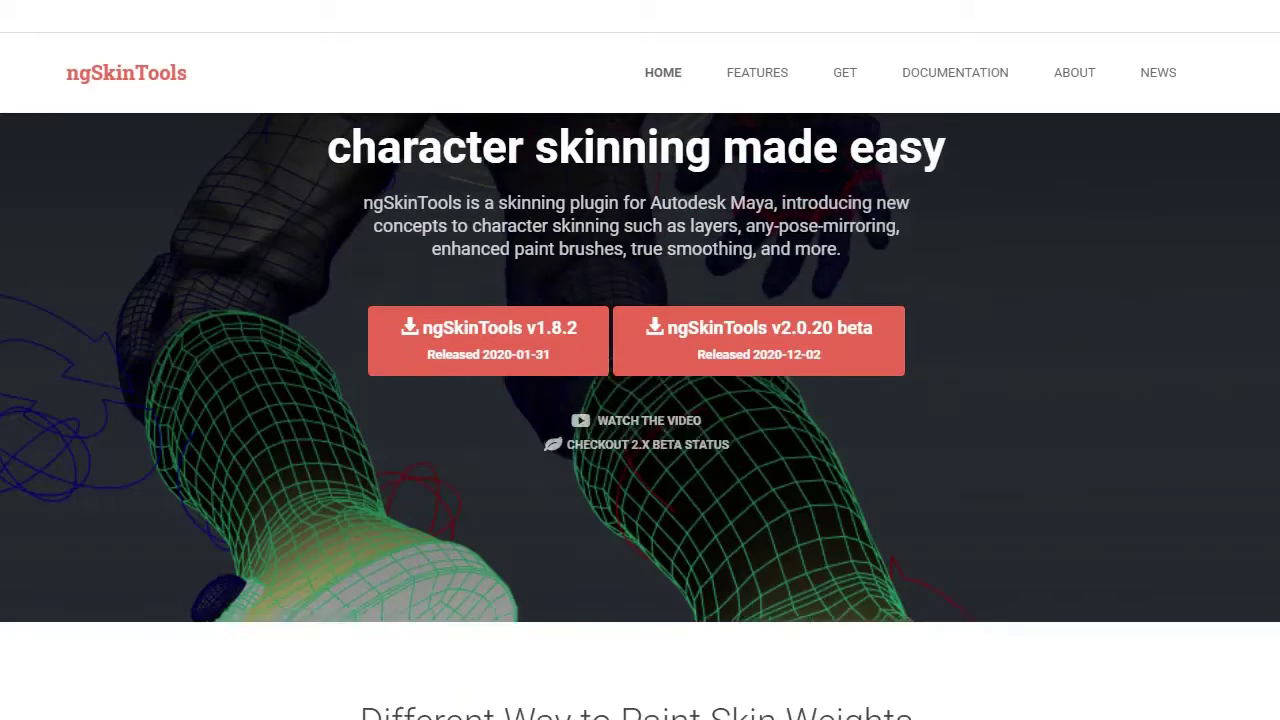
scroll(640, 417, "down", 4)
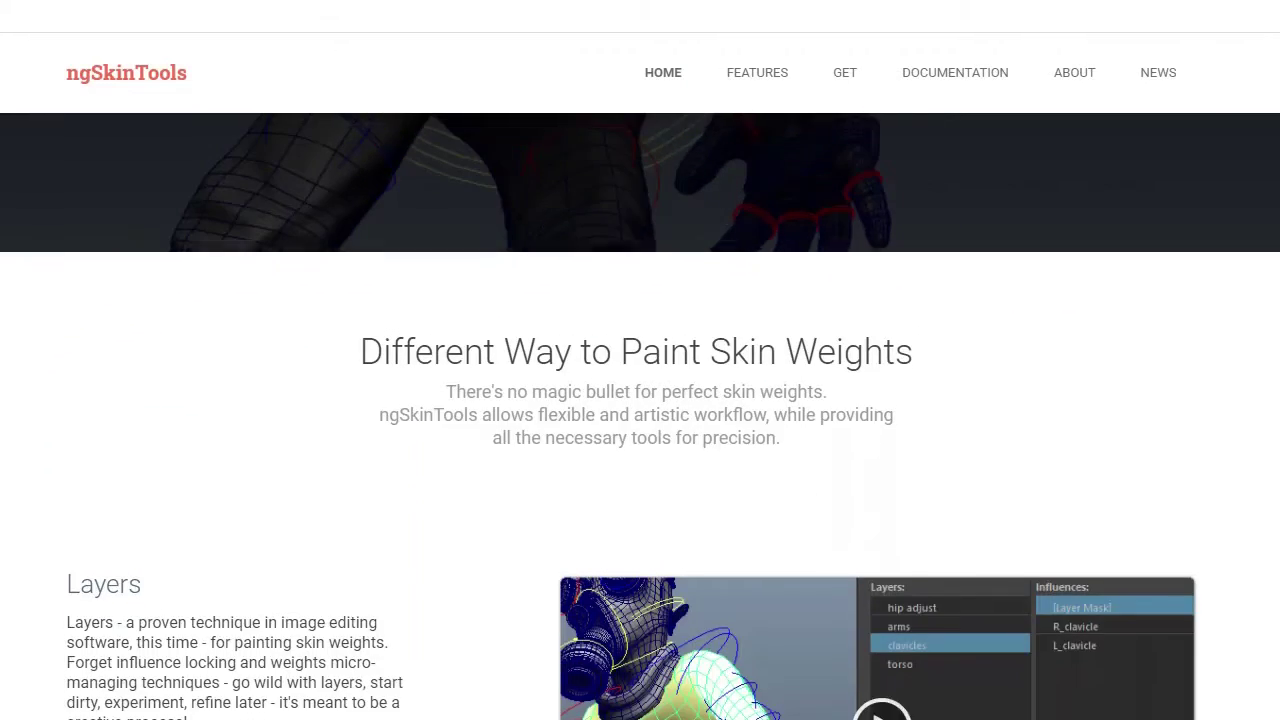
scroll(640, 417, "down", 3)
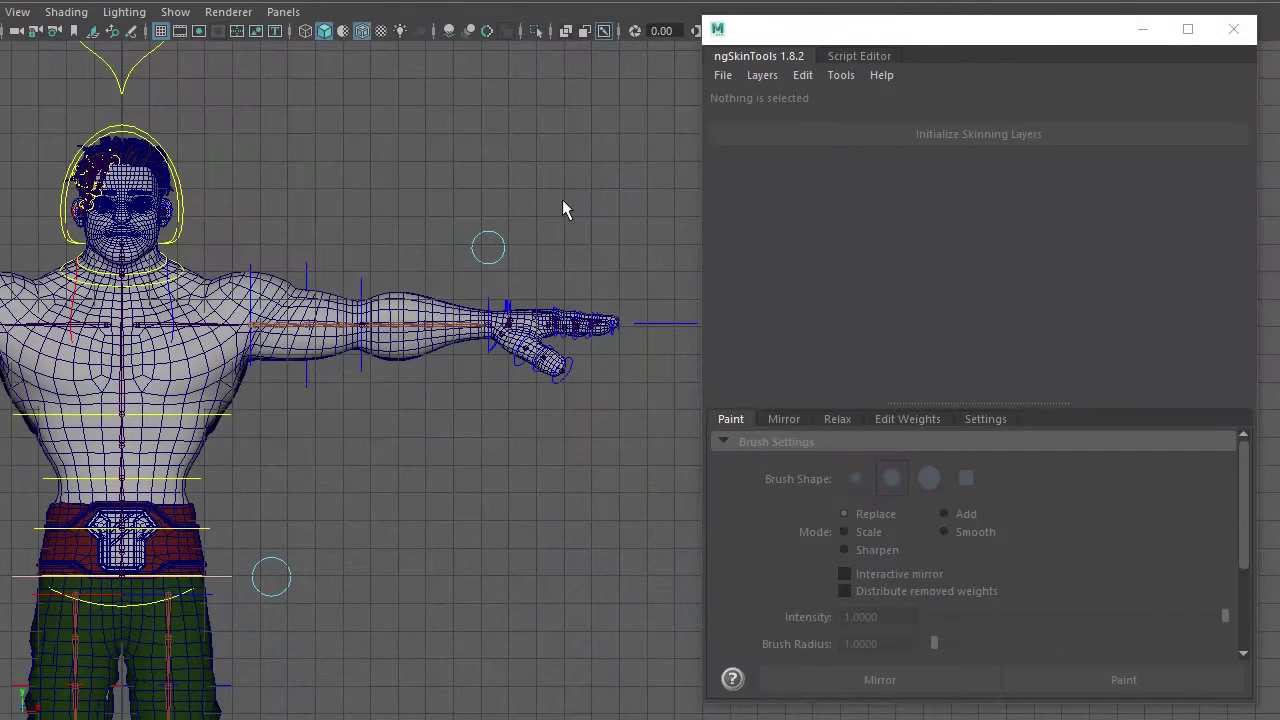
Select the character's body mesh and initialize its skinning layers.
middle_click_drag(562, 199, 448, 257, "alt")
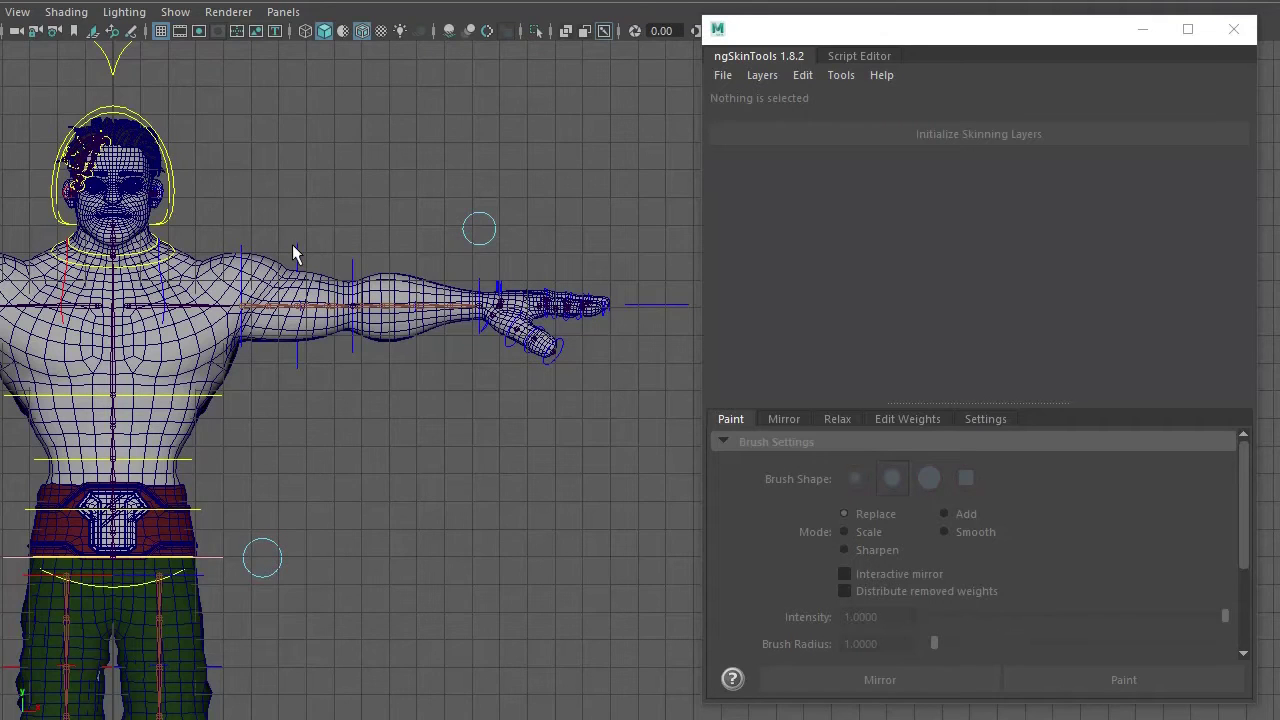
scroll(291, 246, "up", 1)
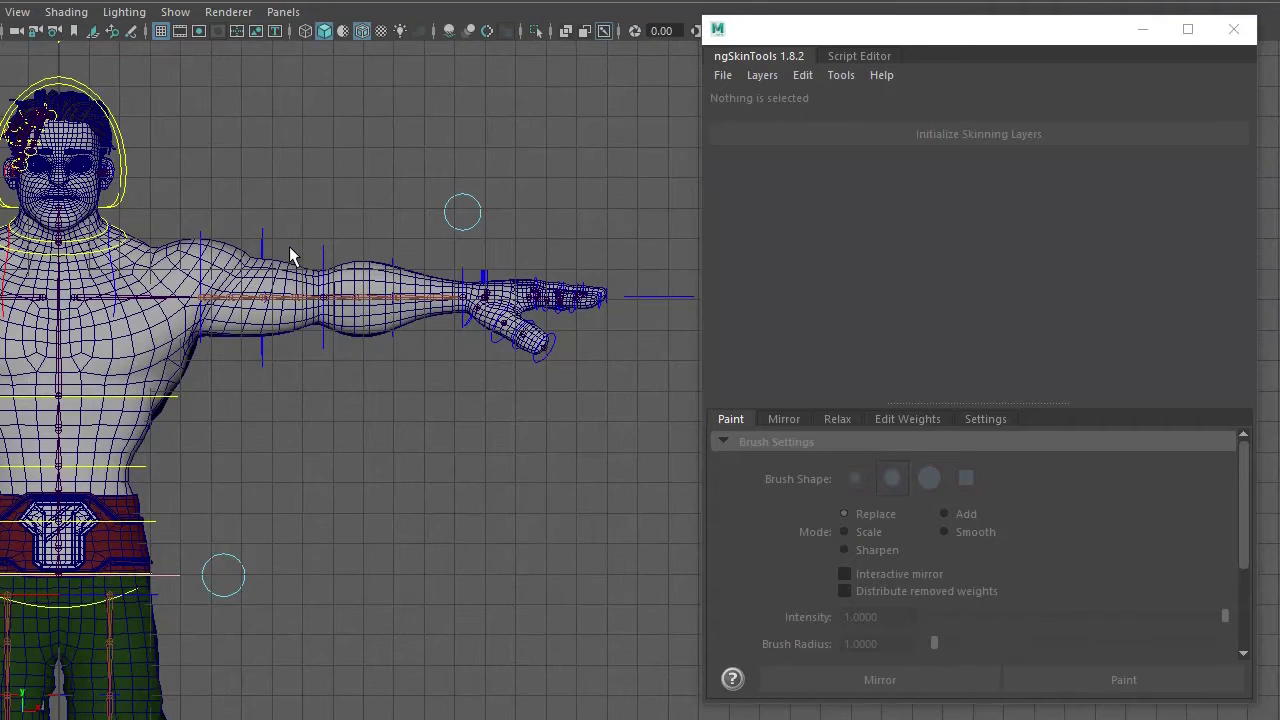
left_click(228, 258)
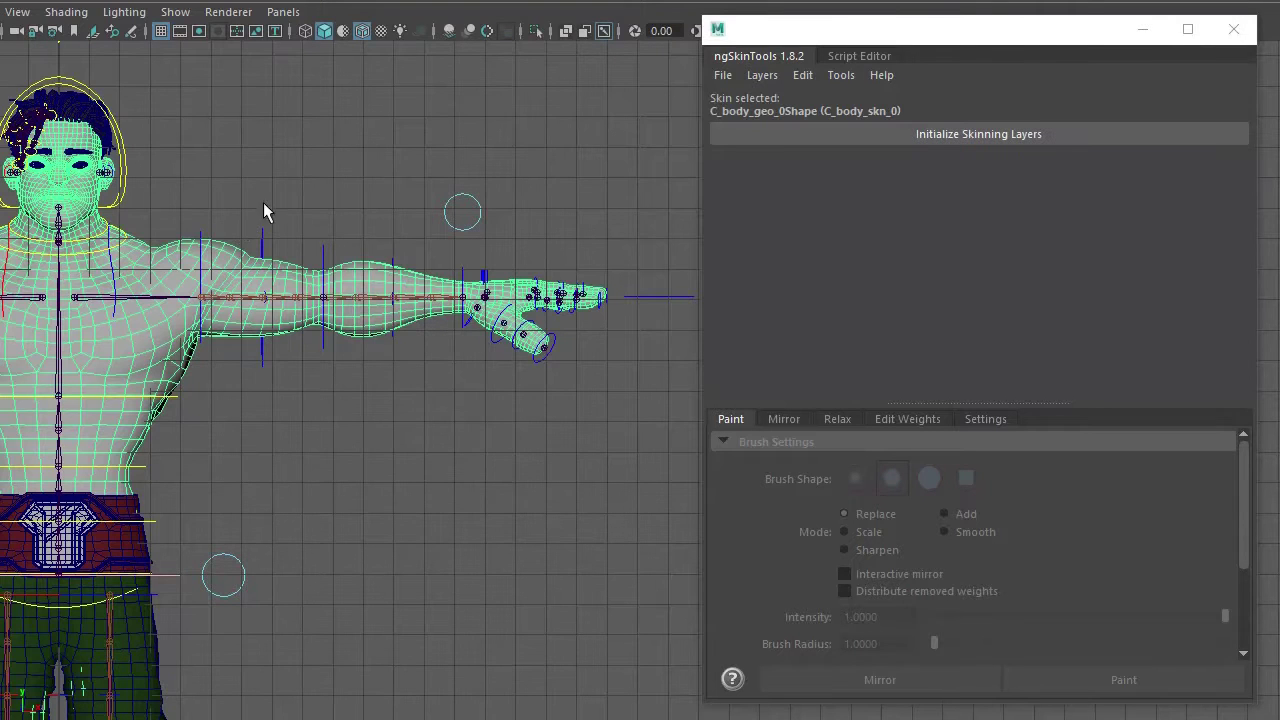
left_click(930, 135)
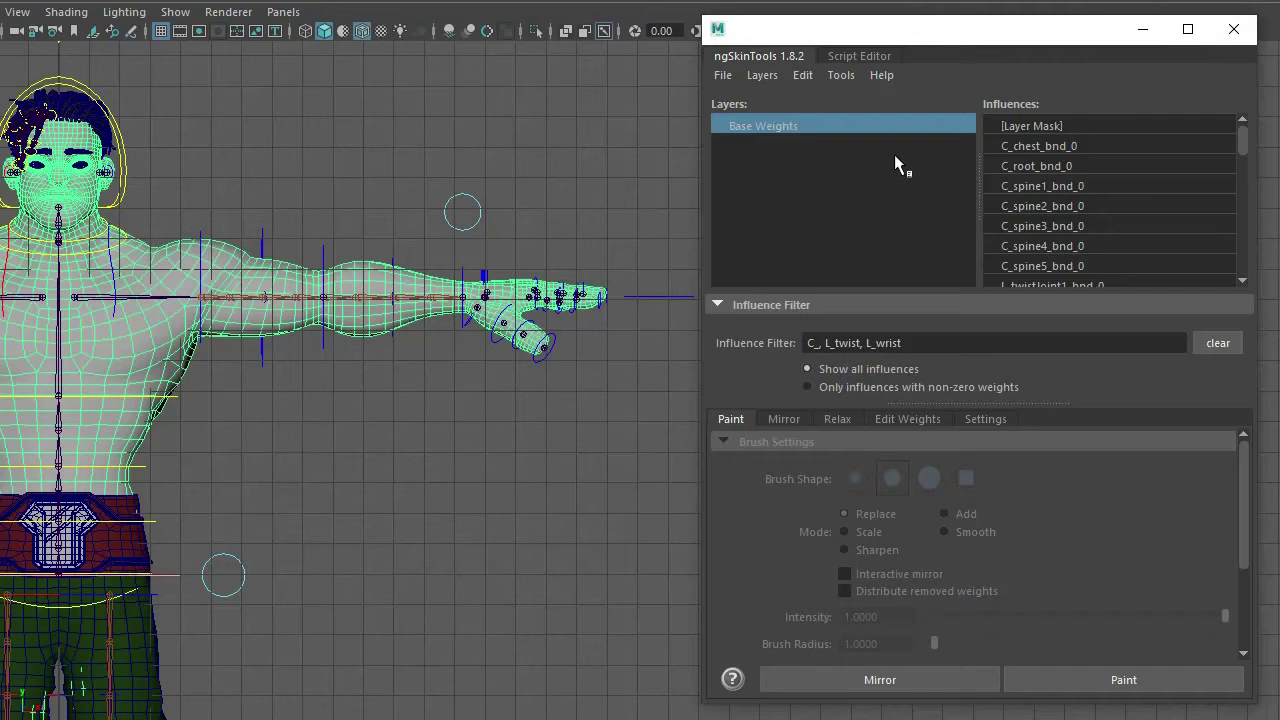
Rename the base weights layer as FLOOD.
double_click(790, 126)
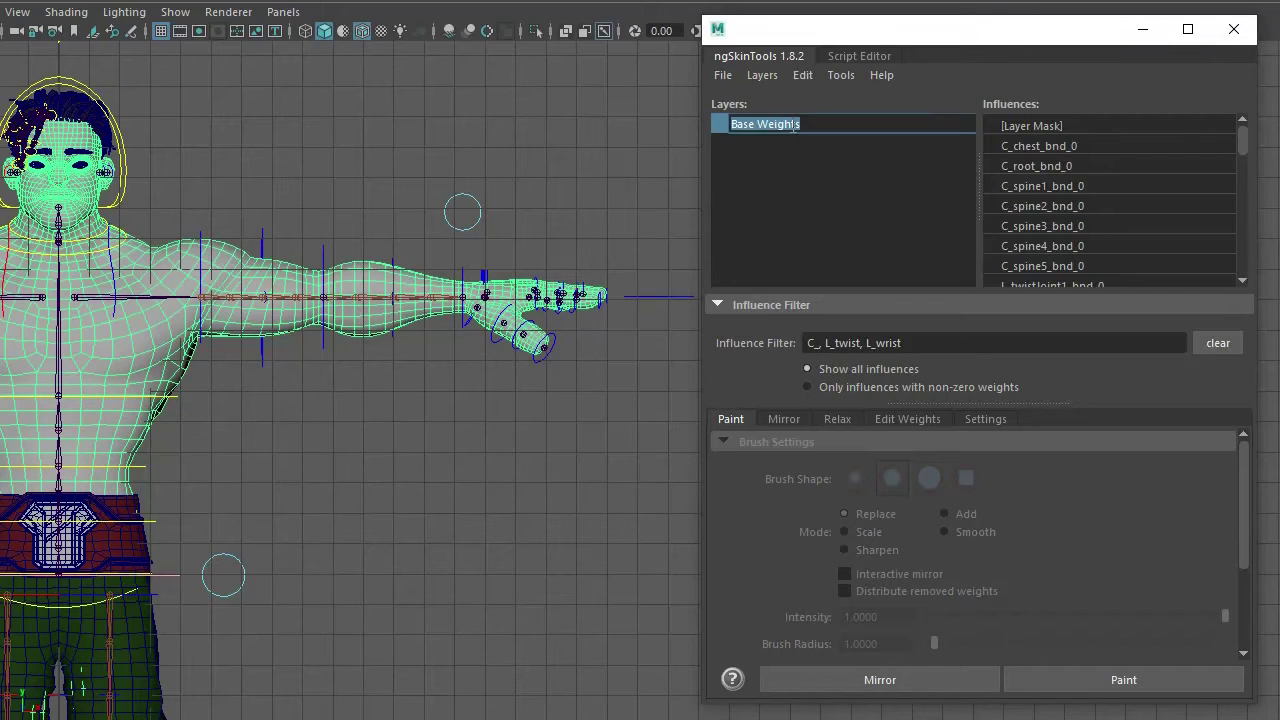
type("FLOOD")
key("Return")
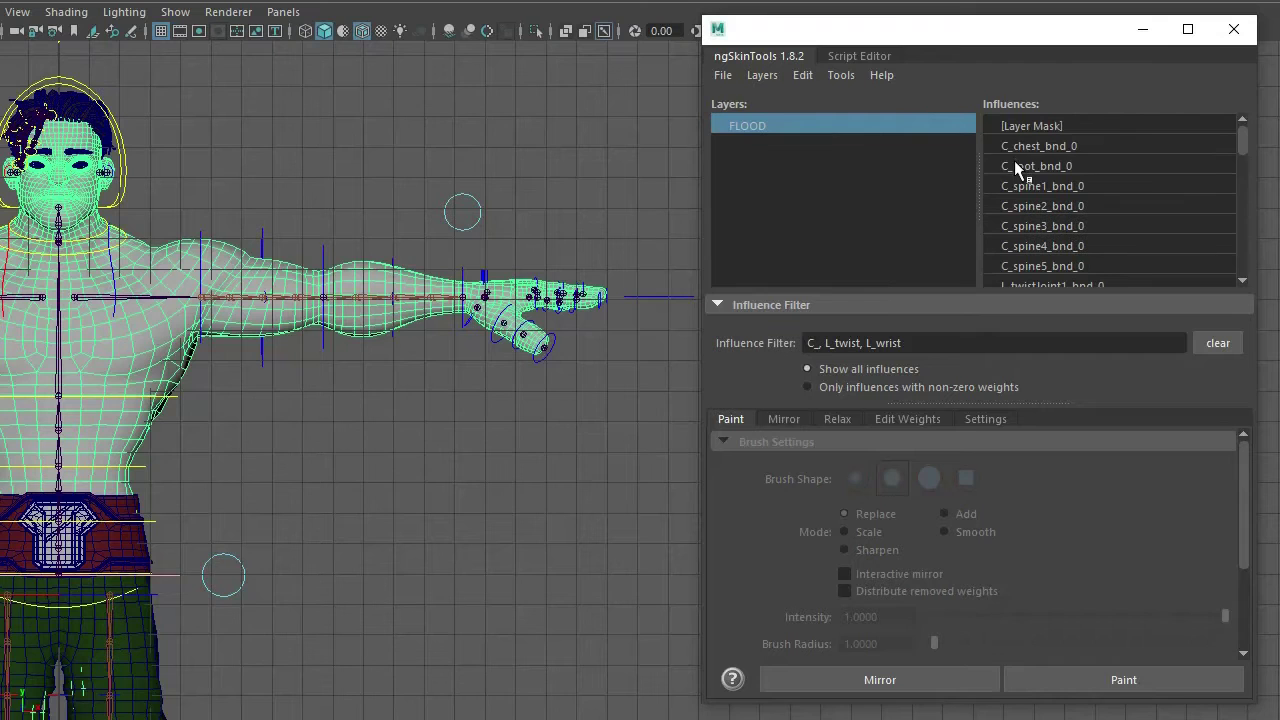
Flood the whole body mesh with C_root_bnd_0 on the FLOOD layer, using Replace mode at intensity 1.0.
left_click(1016, 166)
left_click(1115, 680)
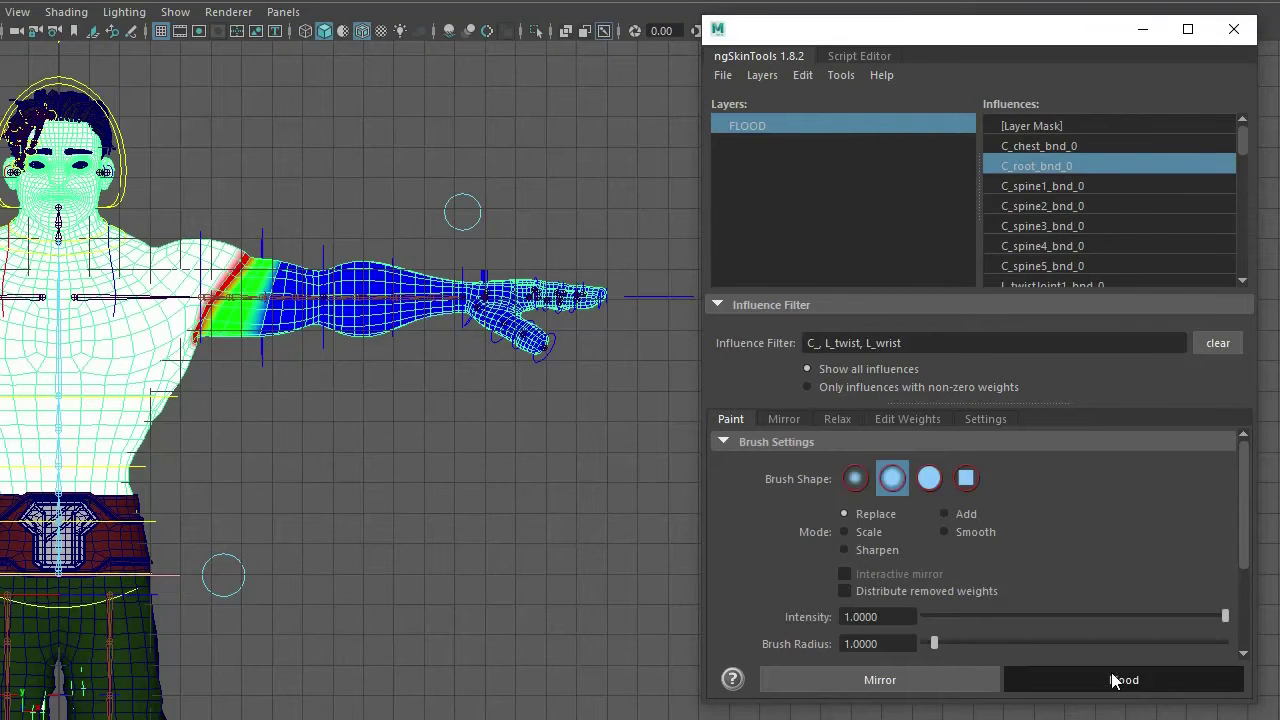
right_click_drag(391, 363, 285, 318, "alt")
middle_click_drag(285, 318, 342, 300, "alt")
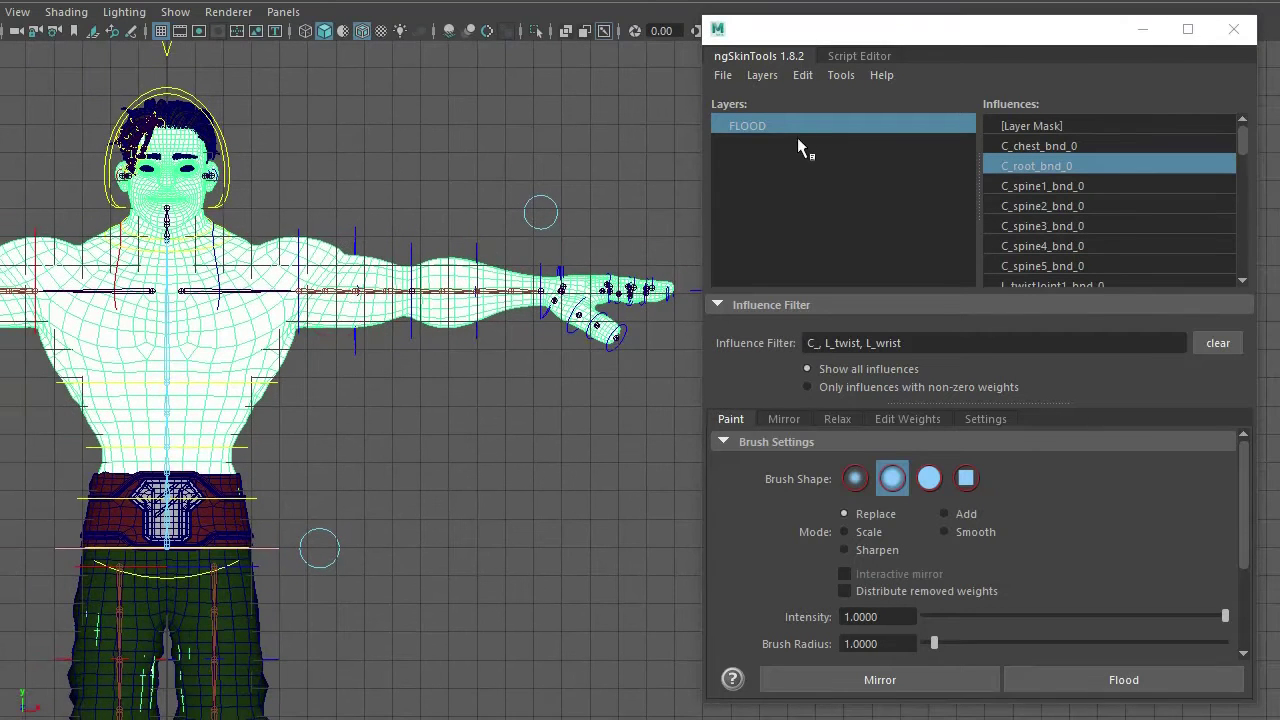
Duplicate the FLOOD layer and name the copy BLOCKING.
right_click(774, 127)
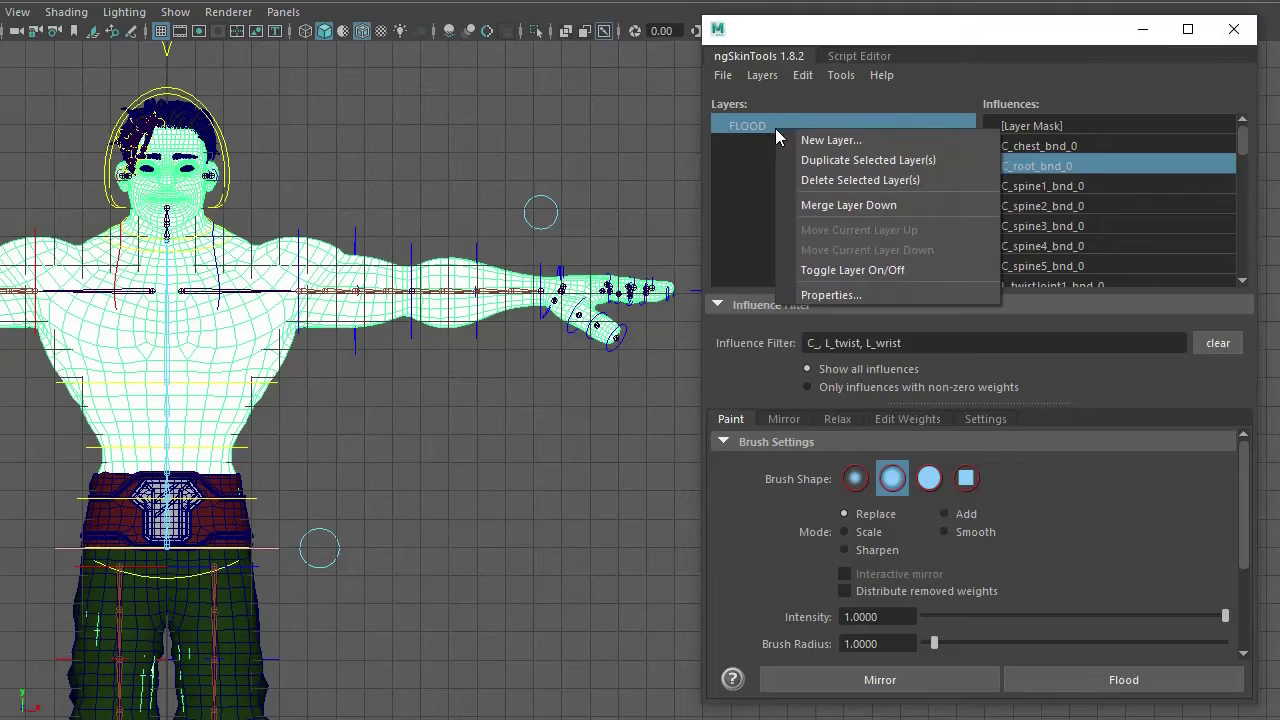
left_click(821, 159)
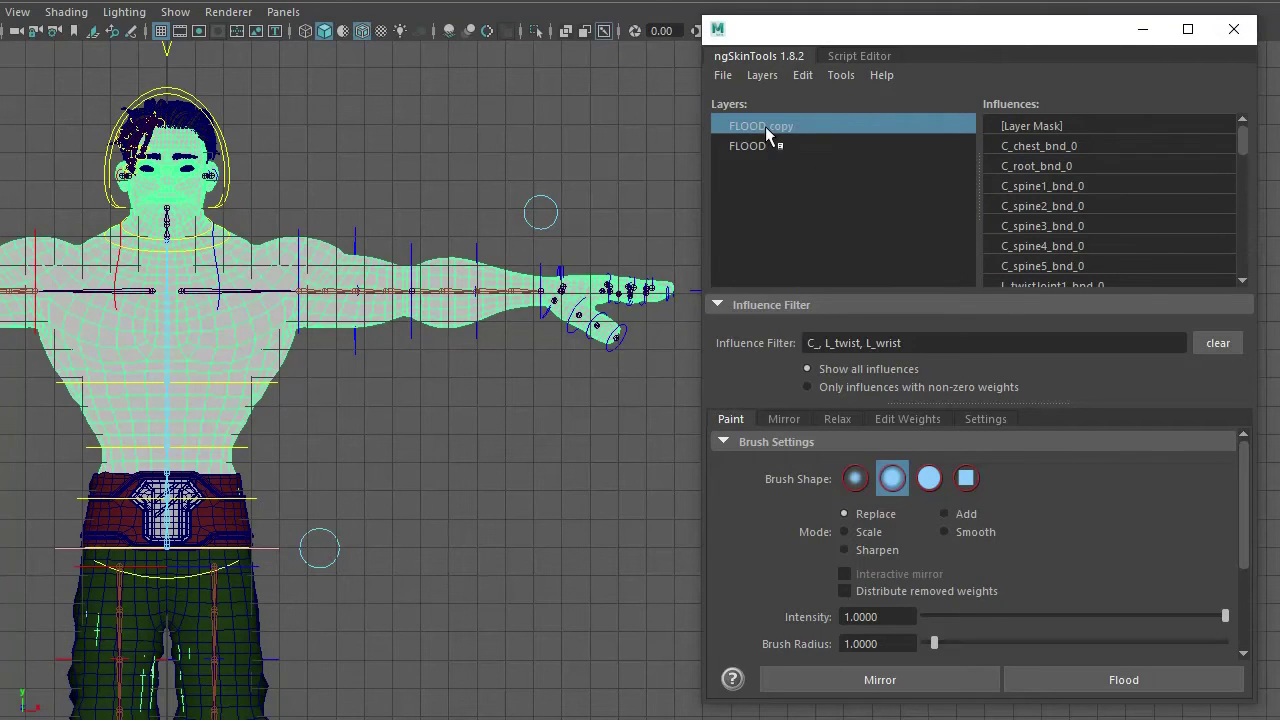
double_click(765, 126)
type("BLOCKING")
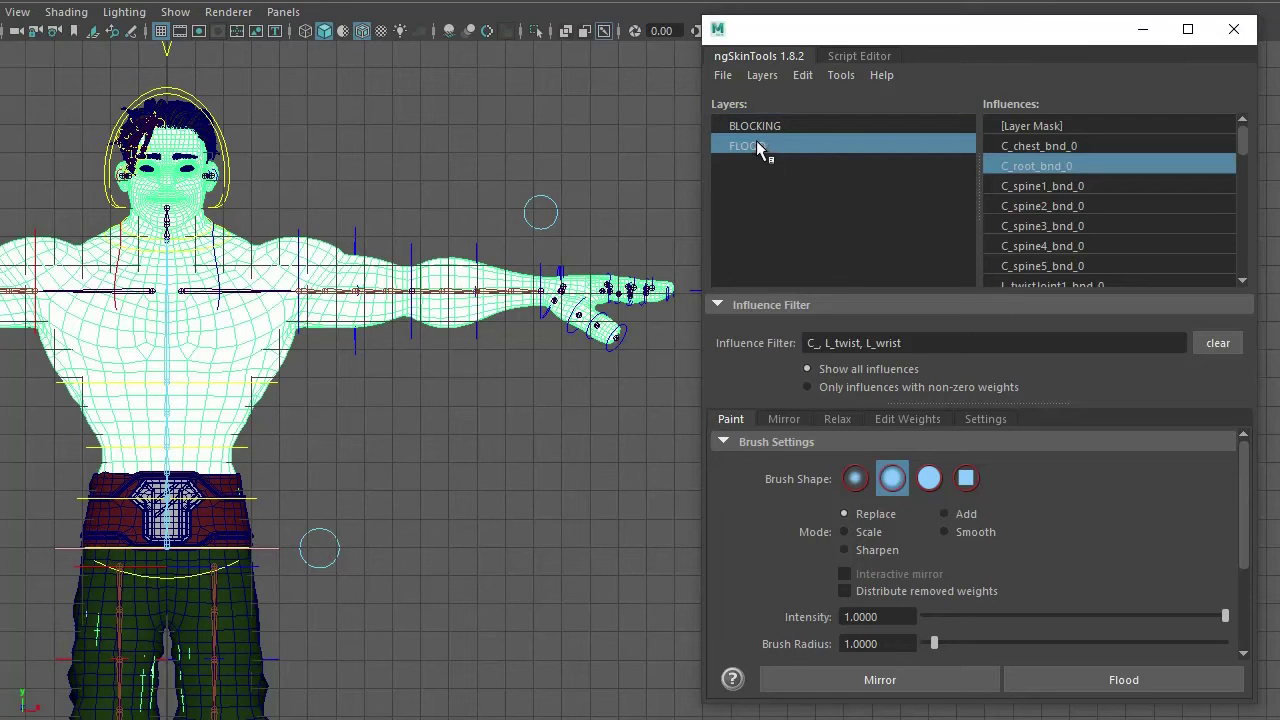
key("Return")
Leave weight painting and select the body's left arm vertices from just past the shoulder out to the fingertips.
middle_click_drag(557, 177, 404, 185, "alt")
right_click_drag(404, 185, 462, 230, "alt")
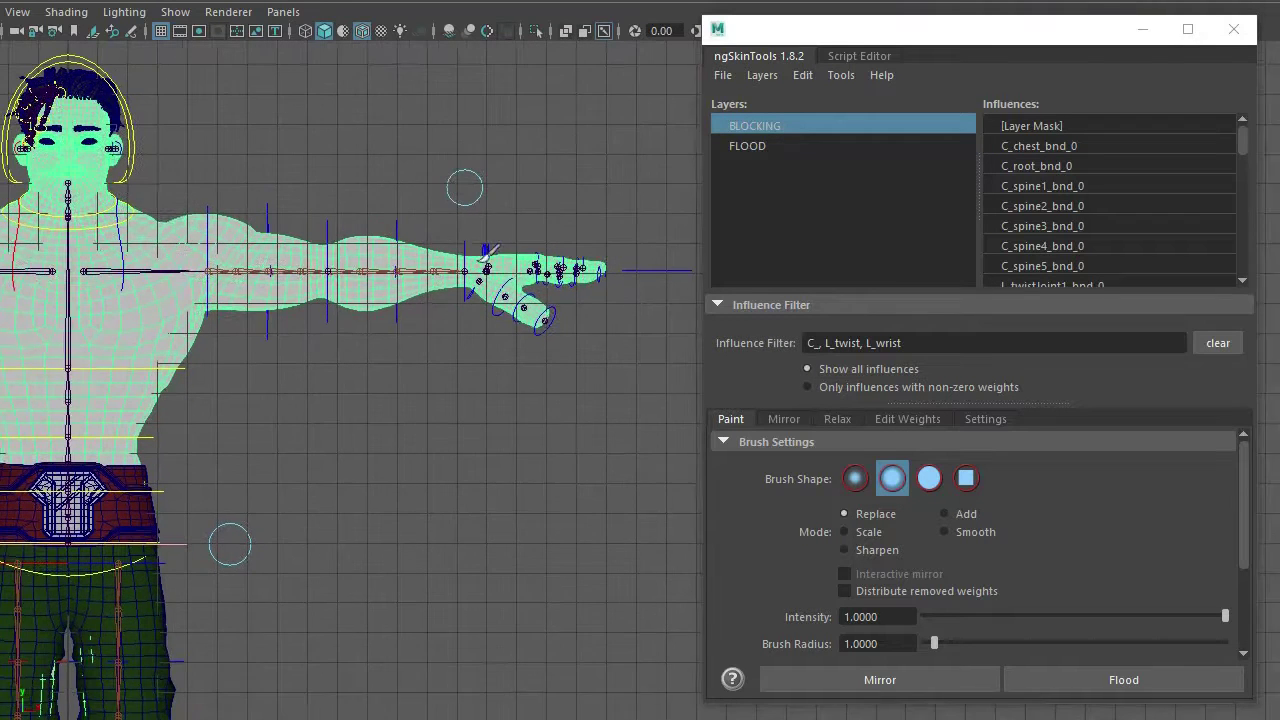
mouse_move(434, 236)
middle_mouse_down("alt")
mouse_move(478, 240)
mouse_move(434, 238)
middle_mouse_up("alt")
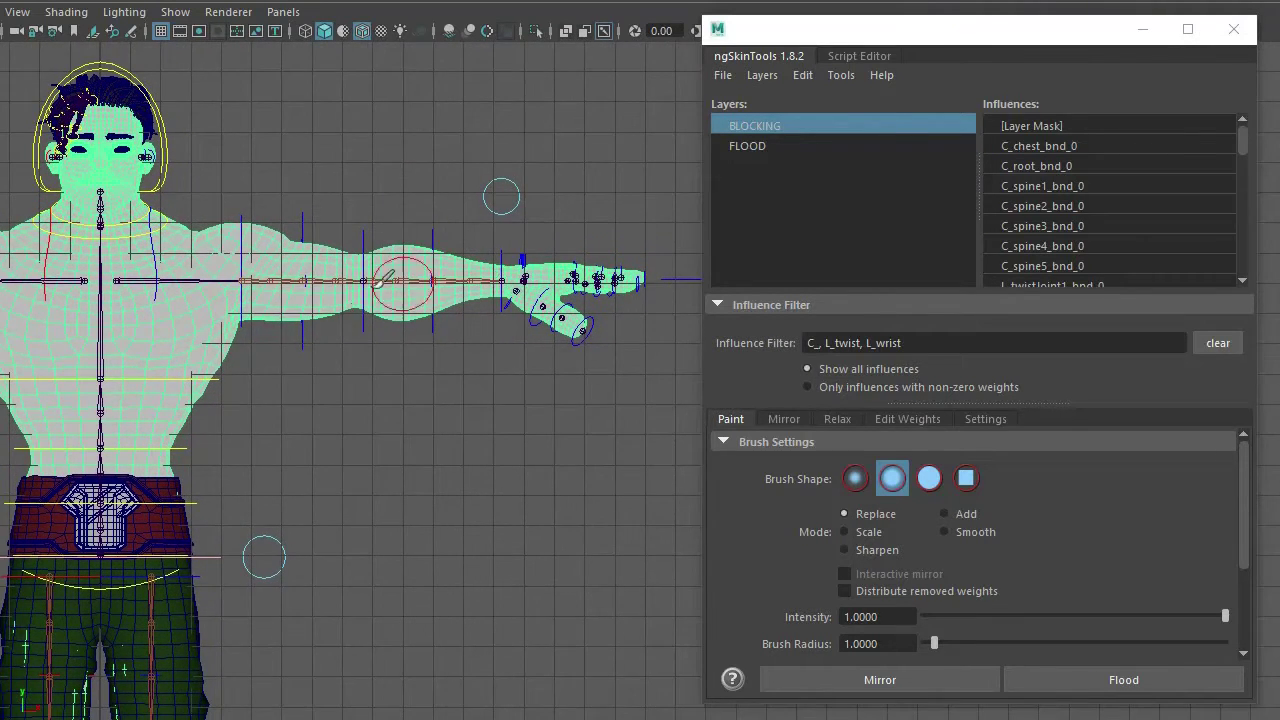
scroll(1044, 176, "down", 1)
scroll(1044, 176, "down", 2)
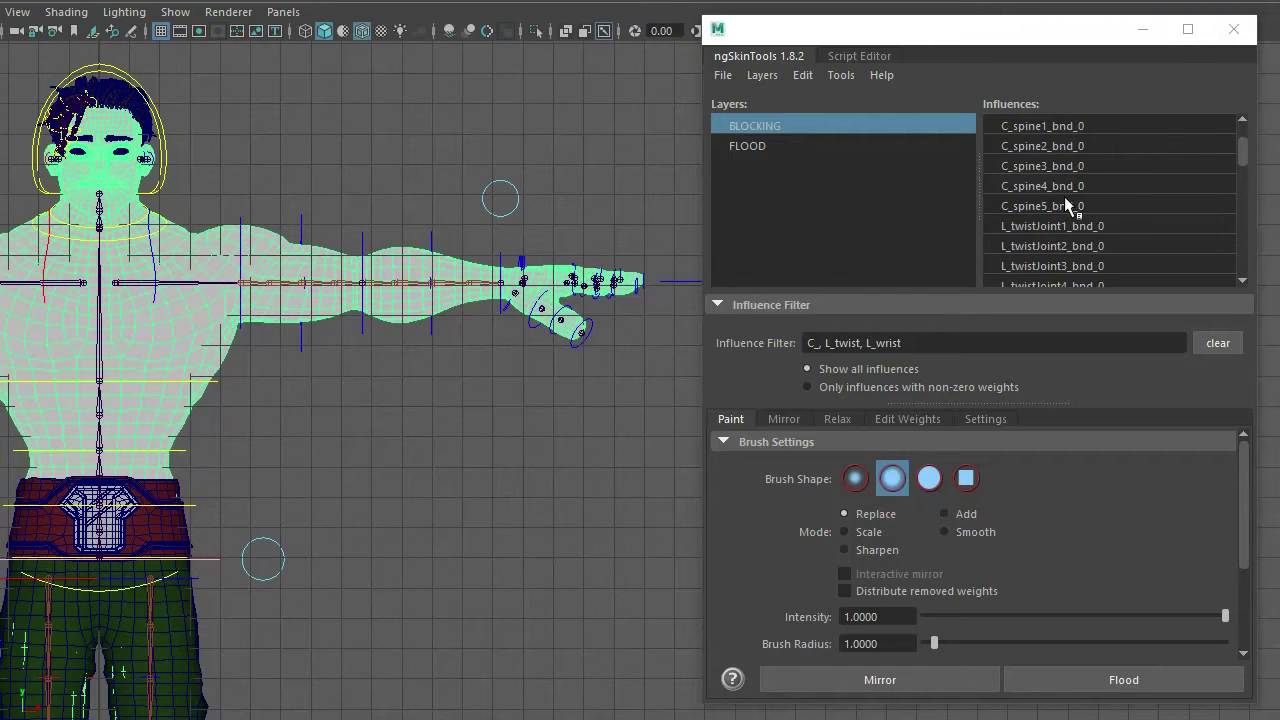
middle_click_drag(371, 249, 381, 261, "alt")
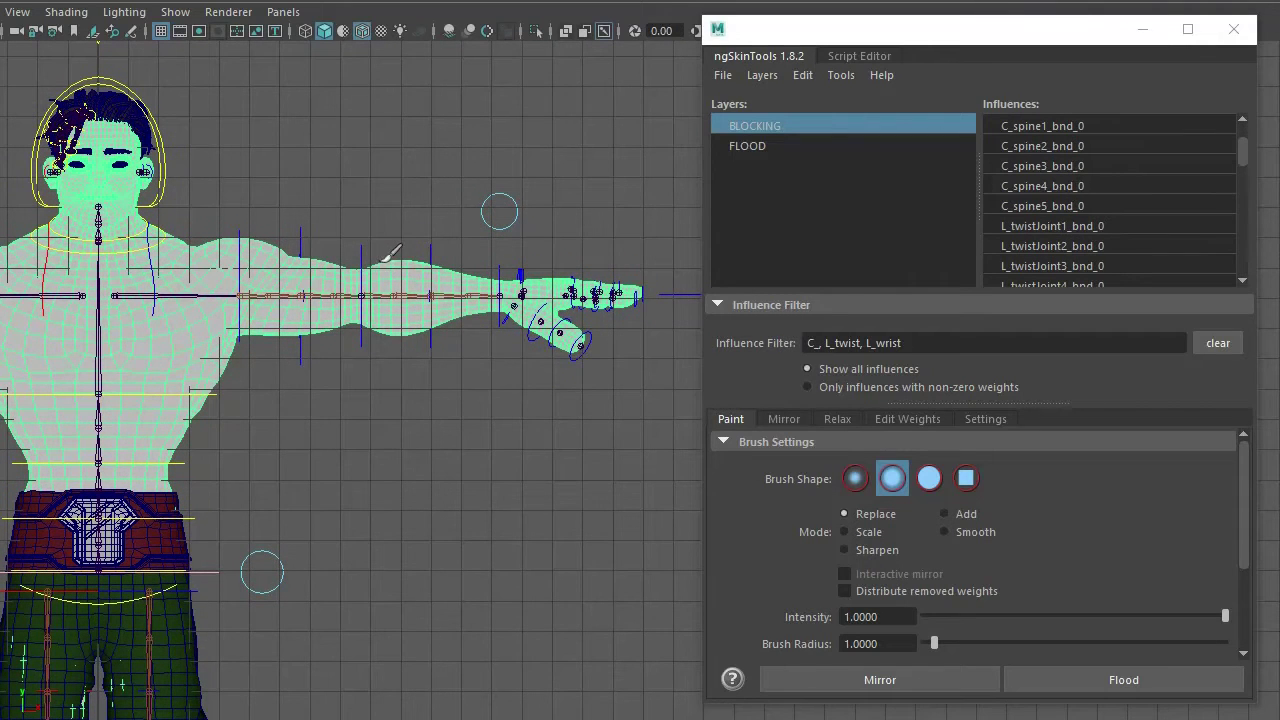
key("q")
right_click_drag(397, 268, 326, 267)
scroll(508, 262, "up", 1)
left_click_drag(664, 187, 295, 380)
scroll(295, 380, "up", 3)
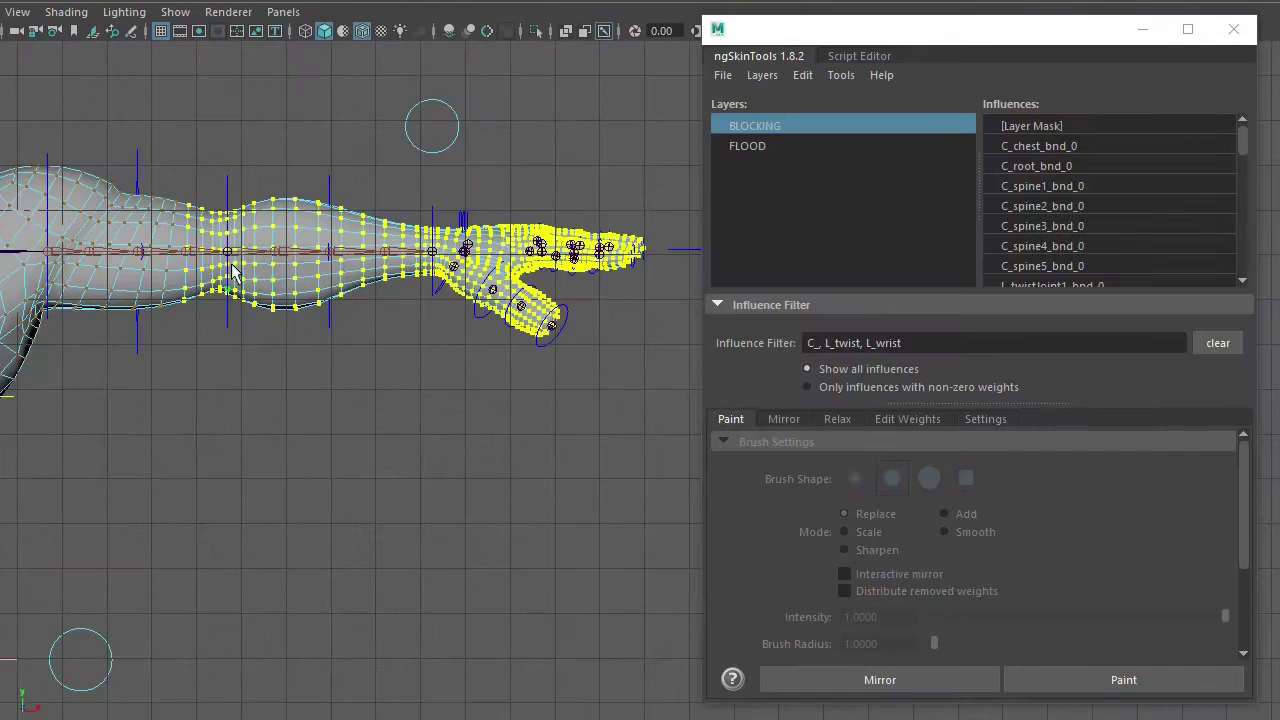
scroll(407, 325, "up", 1)
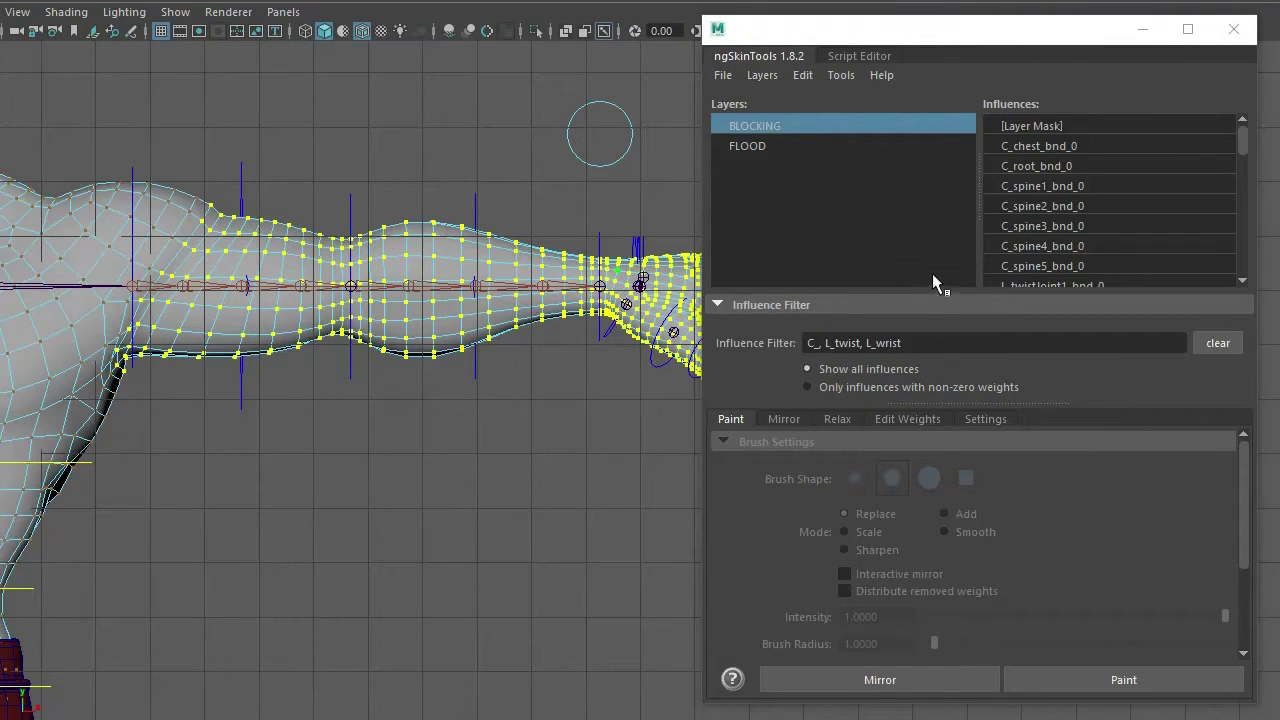
Flood the selected arm vertices with L_twistJoint1_bnd_0 on the BLOCKING layer at intensity 1.0.
scroll(1097, 200, "down", 1)
left_click(1094, 224)
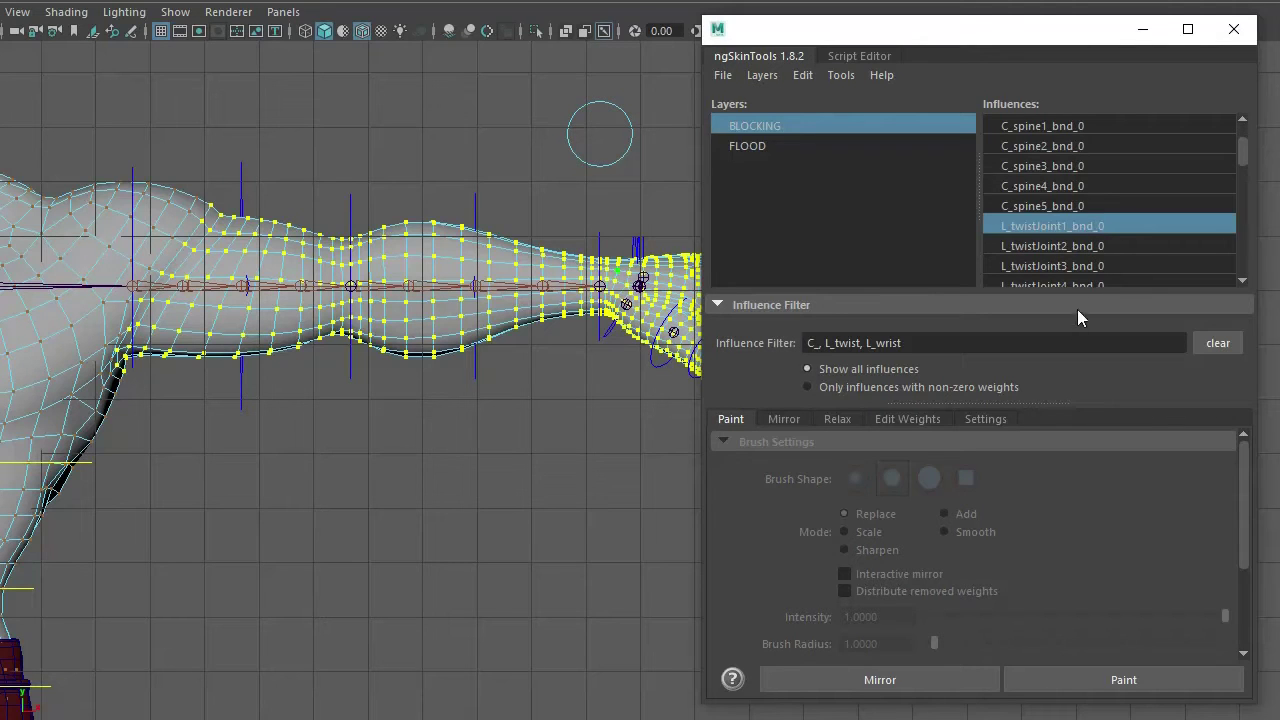
scroll(1048, 232, "down", 1)
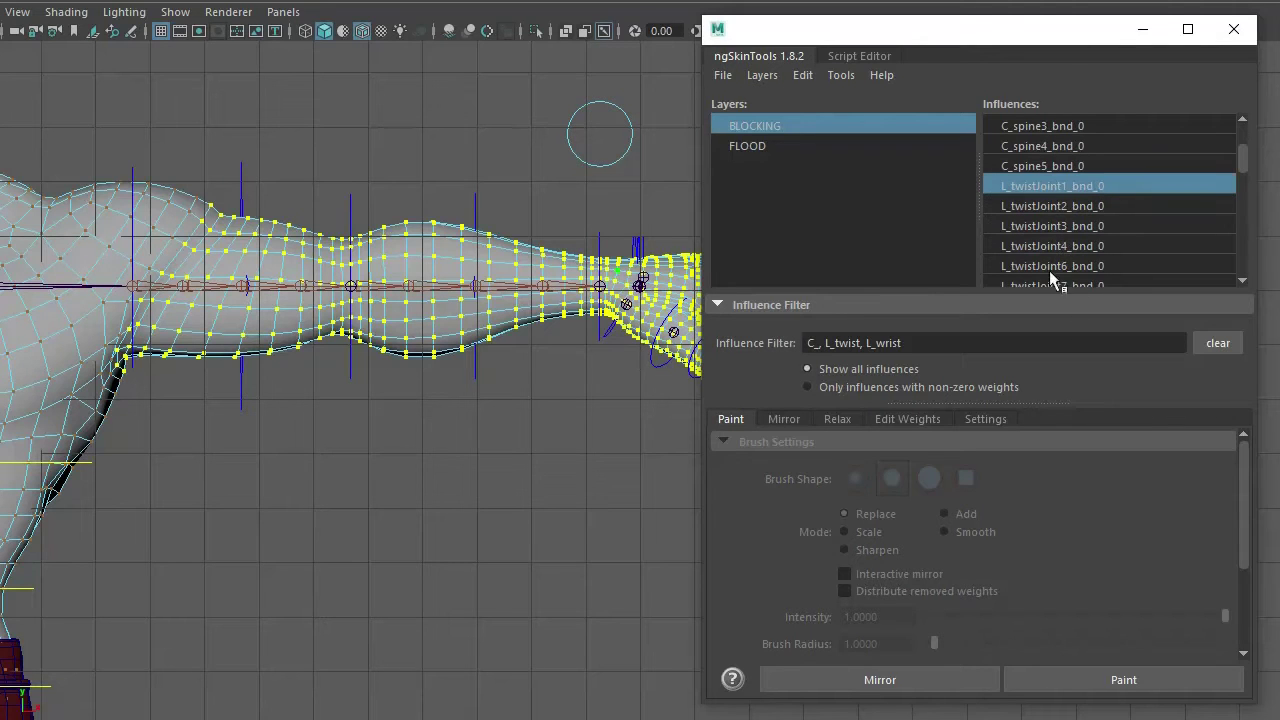
left_click(1116, 686)
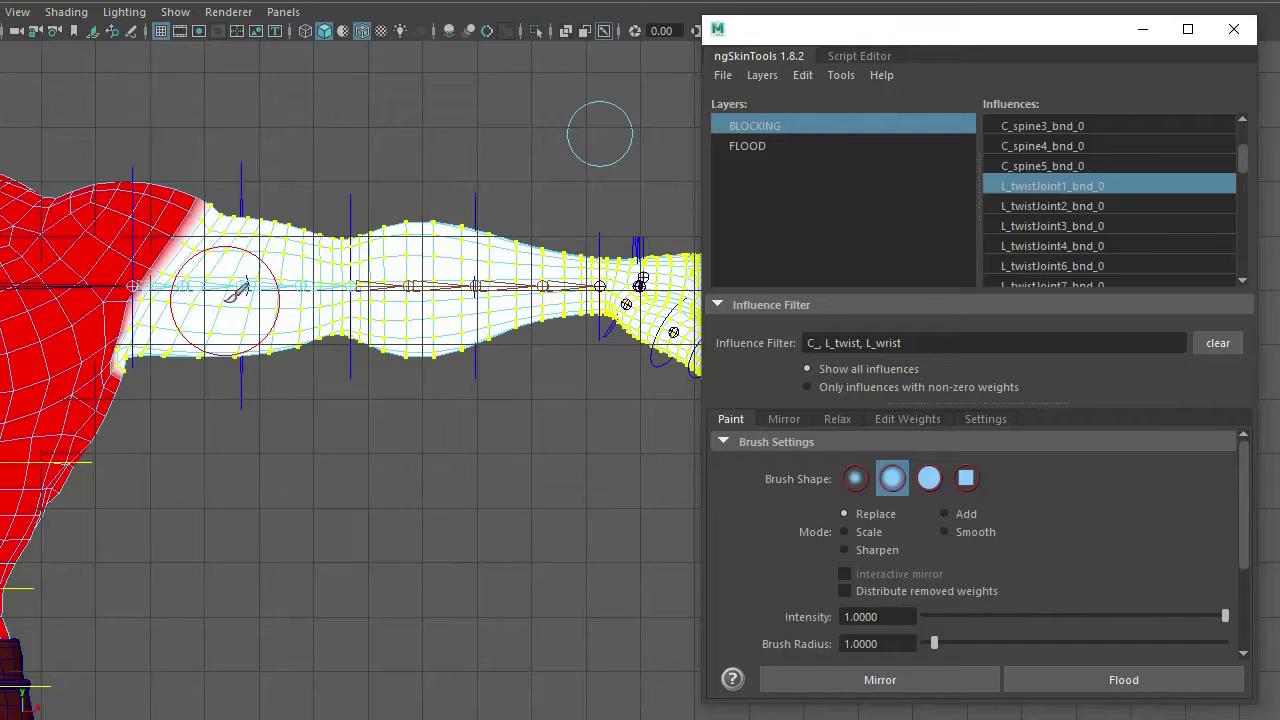
mouse_move(226, 300)
middle_mouse_down("alt")
mouse_move(257, 320)
mouse_move(231, 308)
middle_mouse_up("alt")
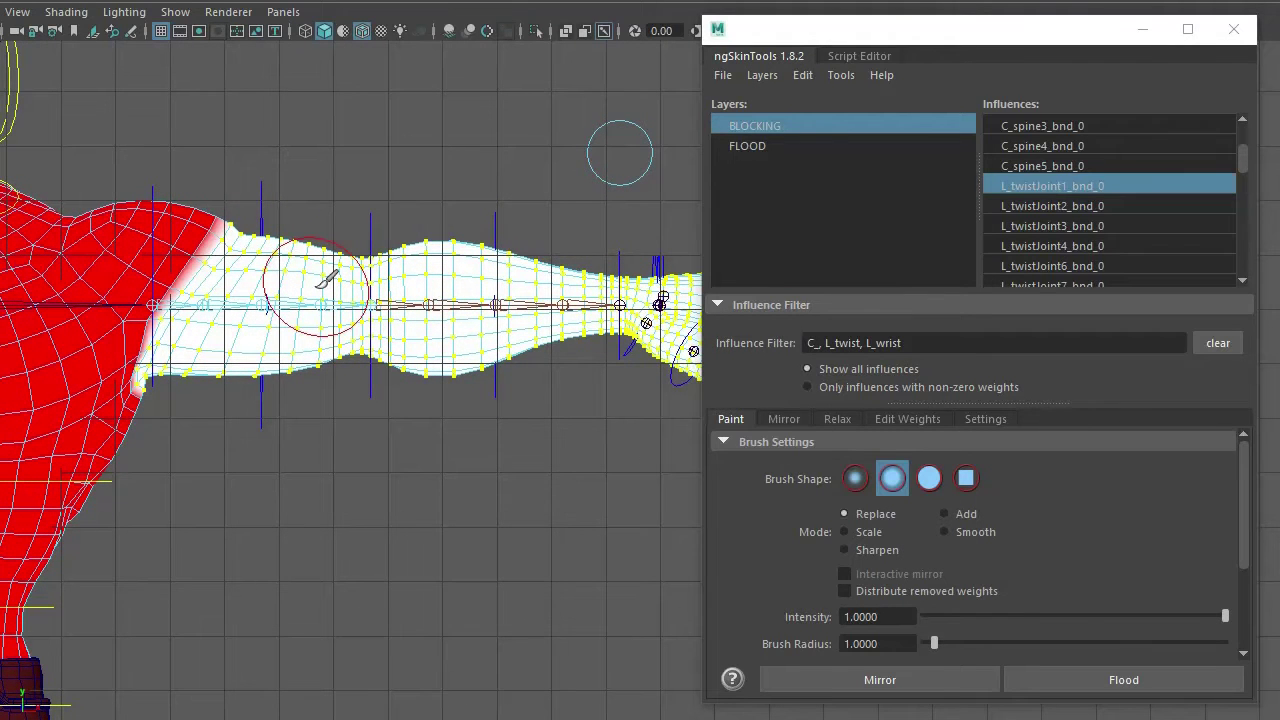
Flood L_twistJoint2_bnd_0 from the upper arm to the fingertips, and L_twistJoint3_bnd_0 from the middle of the upper arm outward.
scroll(1019, 130, "down", 1)
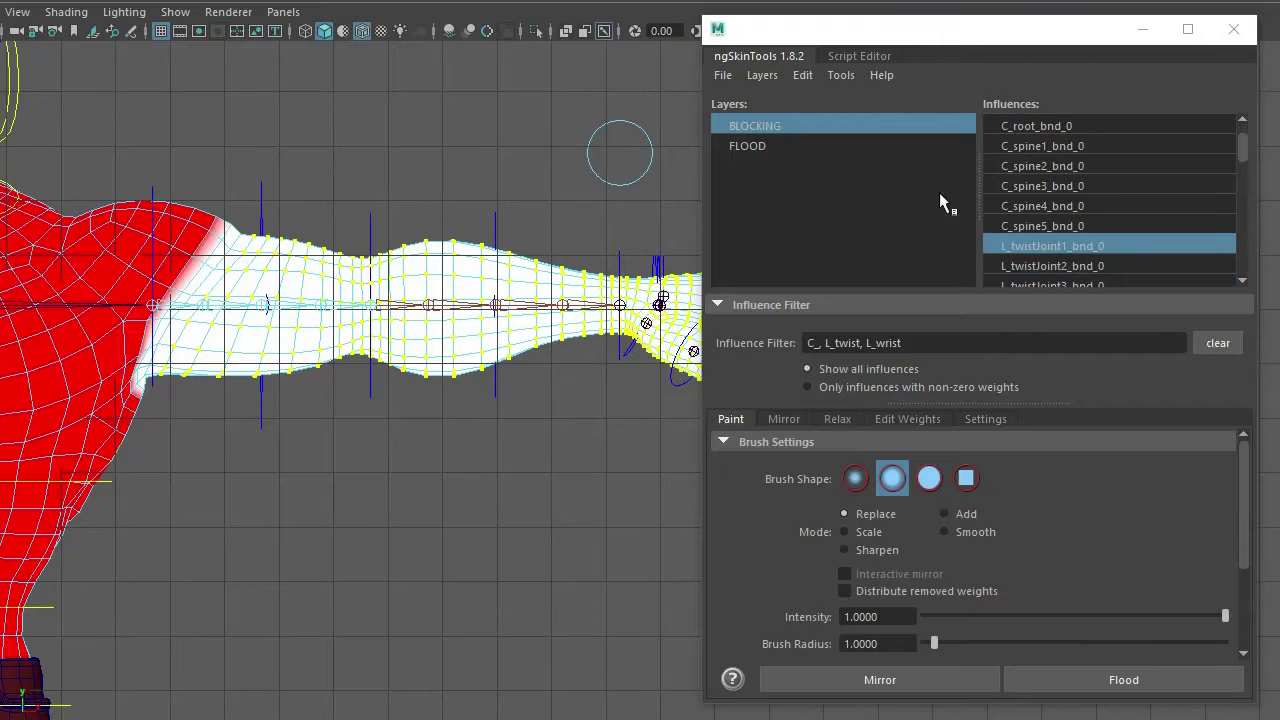
left_click(1068, 266)
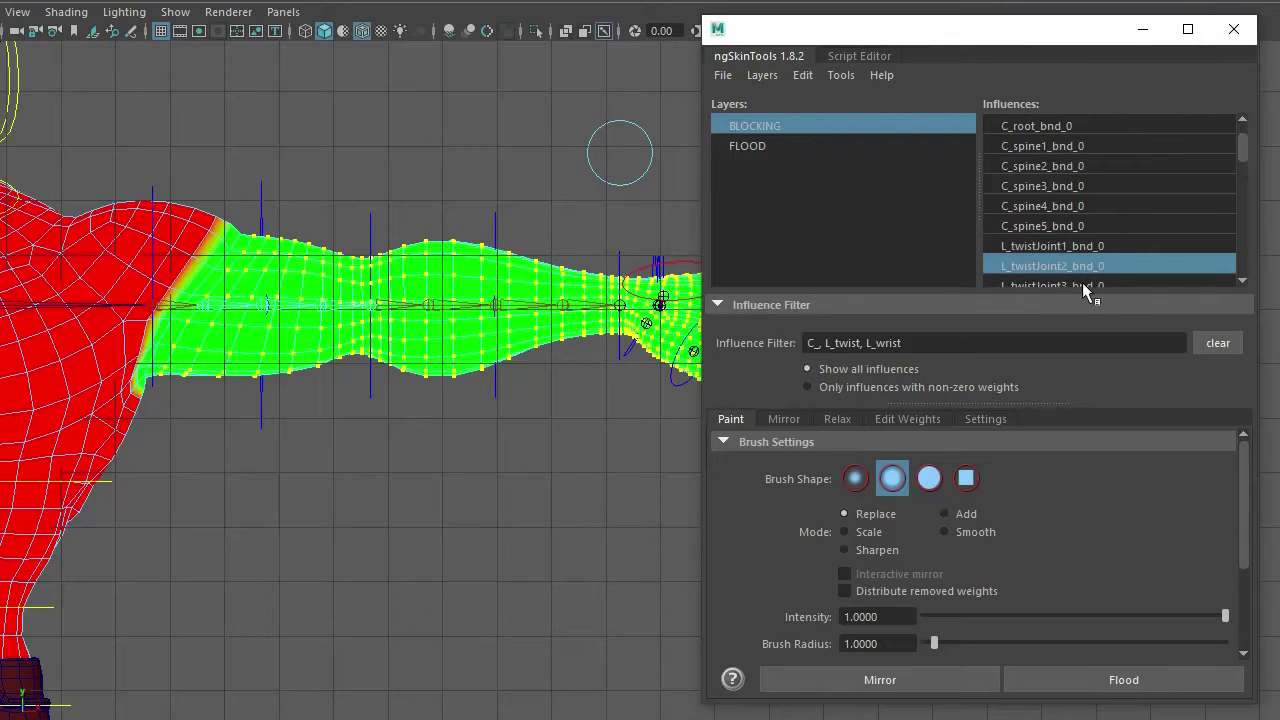
left_click(1124, 680)
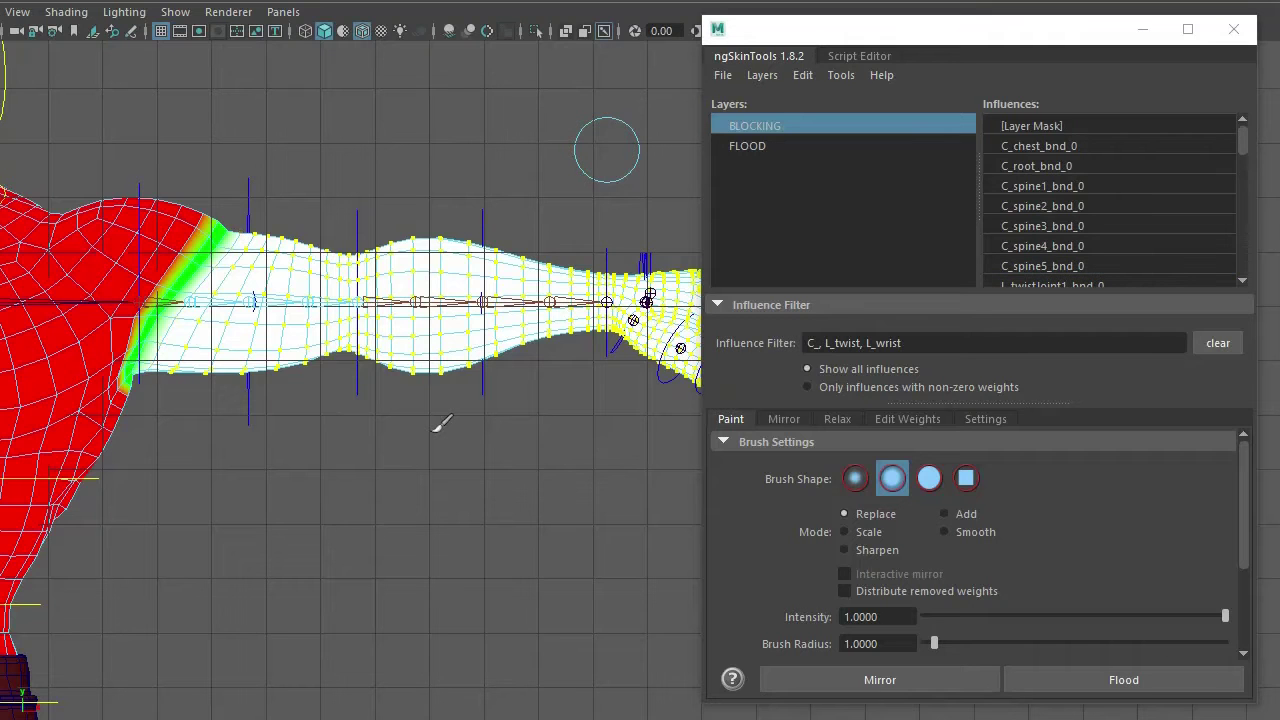
scroll(1080, 179, "down", 2)
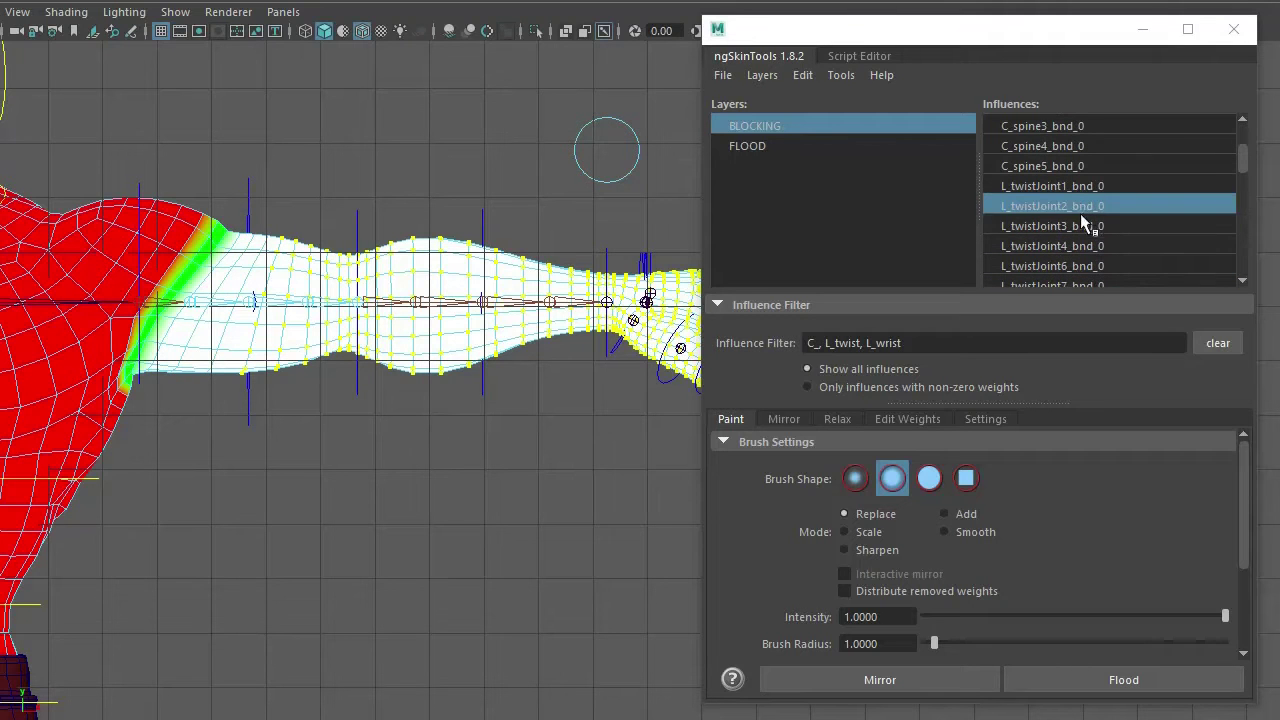
left_click(1080, 226)
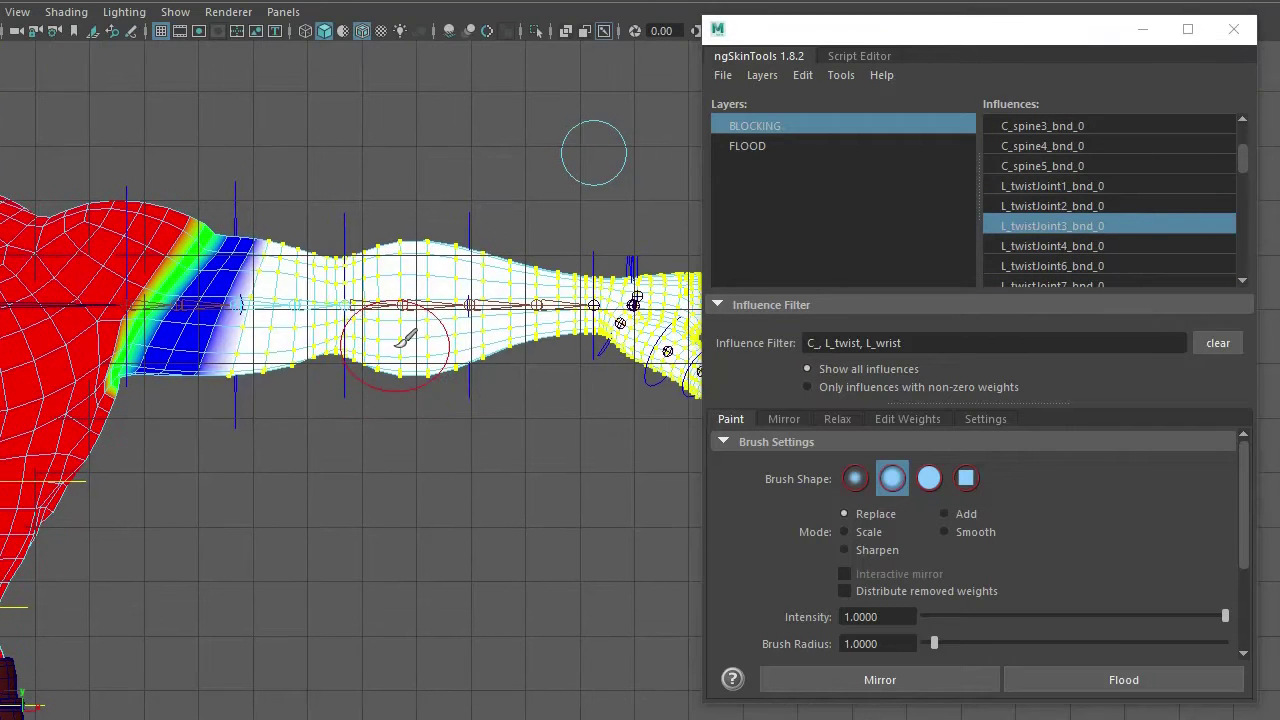
Flood L_twistJoint4_bnd_0 from just above the elbow outward, and L_twistJoint6_bnd_0 from the elbow to the fingertips.
scroll(1060, 188, "down", 2)
left_click(1062, 244)
left_click(1116, 679)
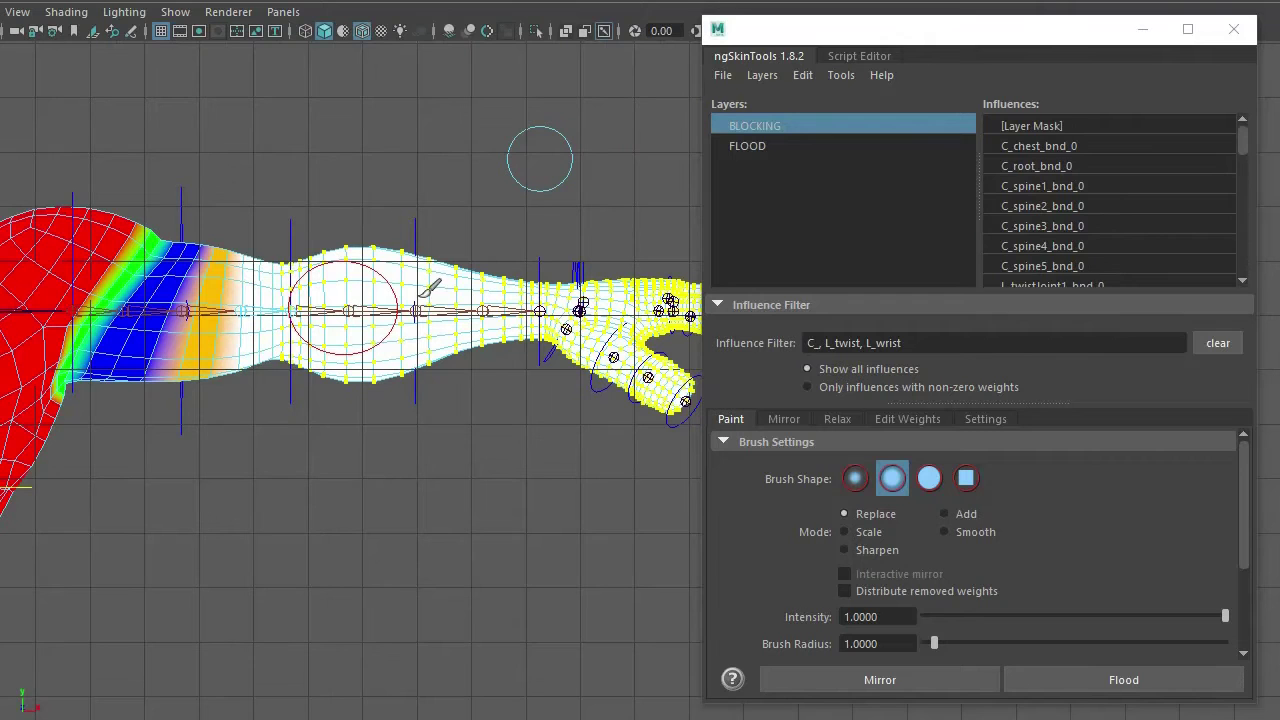
scroll(1090, 207, "down", 2)
left_click(1094, 262)
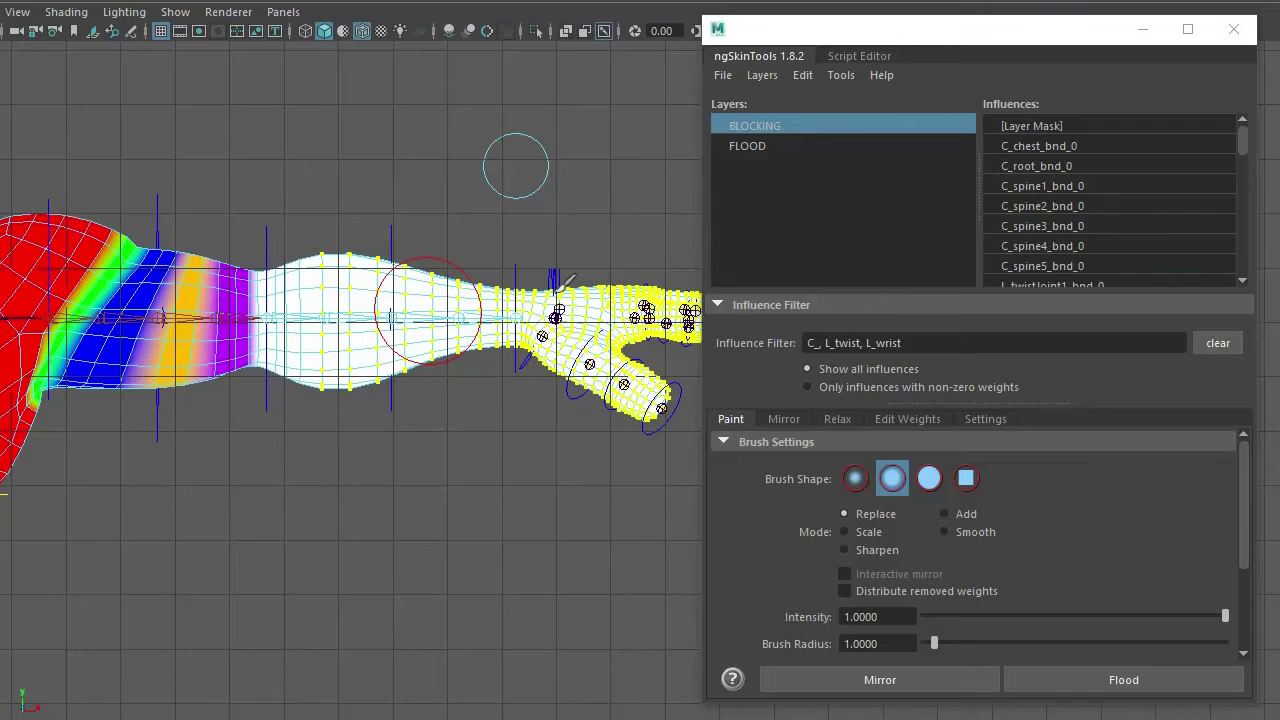
Flood L_twistJoint7_bnd_0 from the upper forearm to the fingertips, and L_twistJoint8_bnd_0 from mid-forearm outward.
scroll(1081, 179, "down", 3)
left_click(1090, 246)
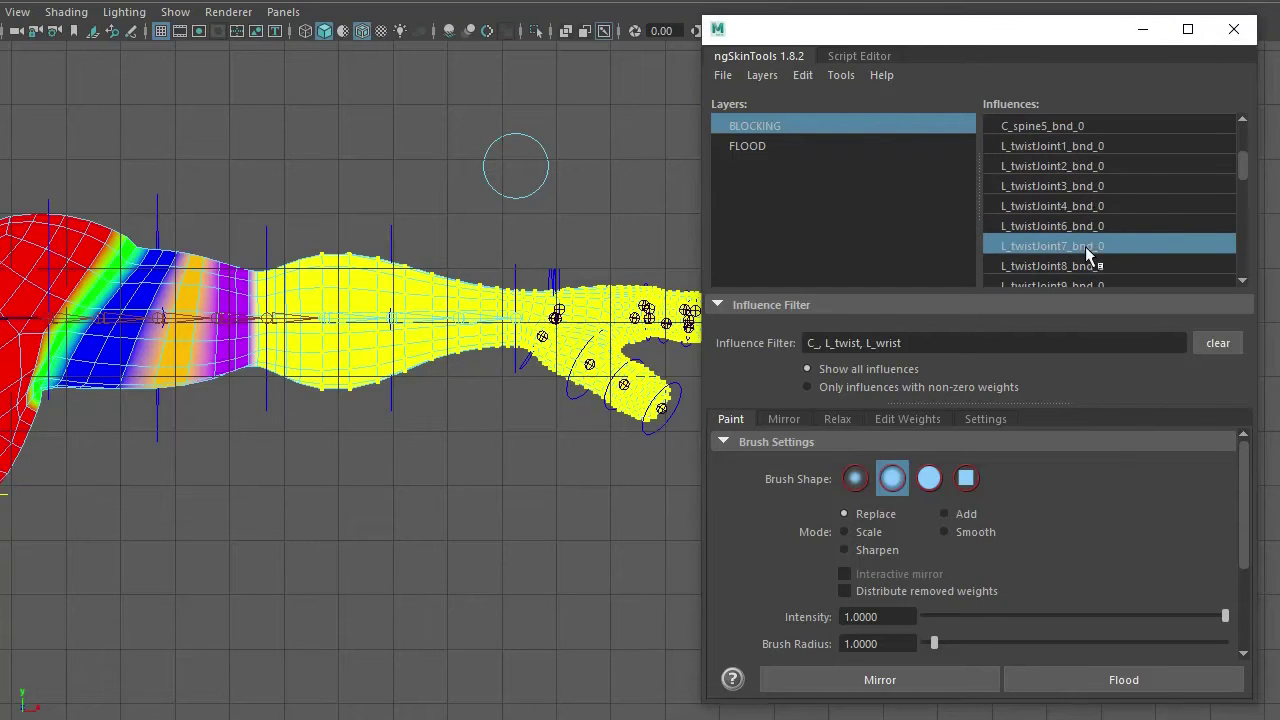
left_click(1157, 689)
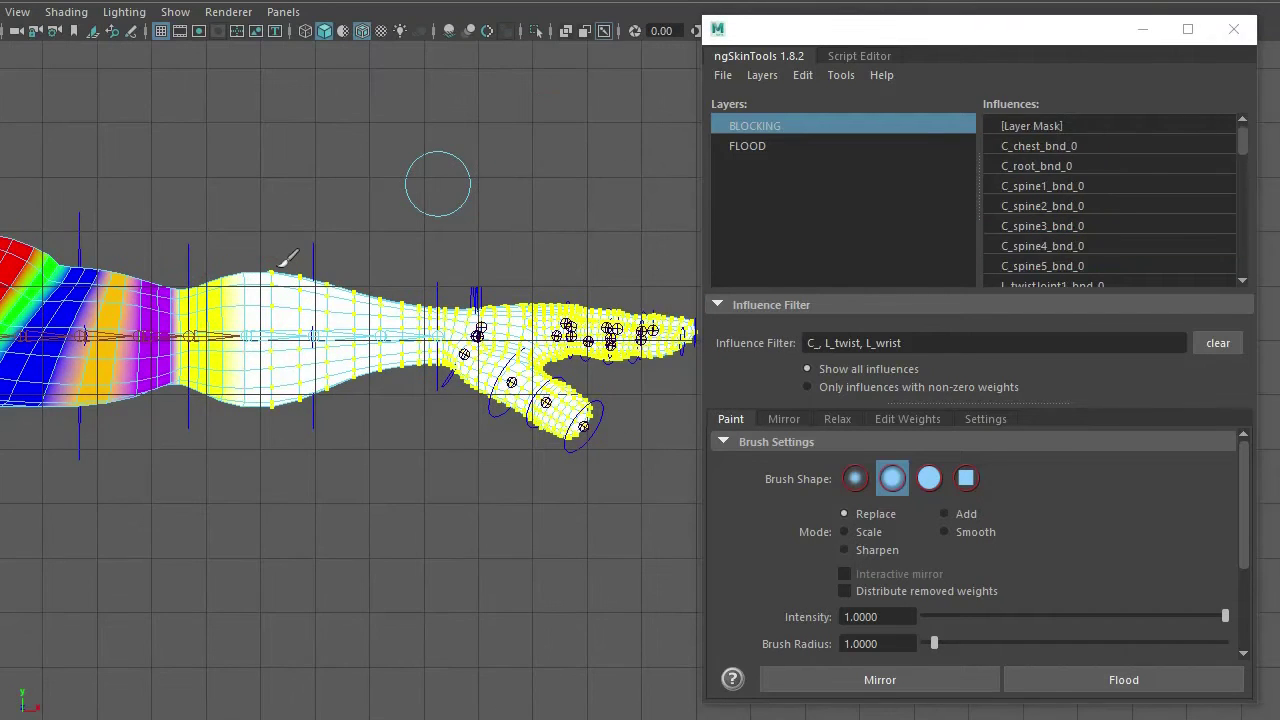
scroll(1098, 203, "down", 3)
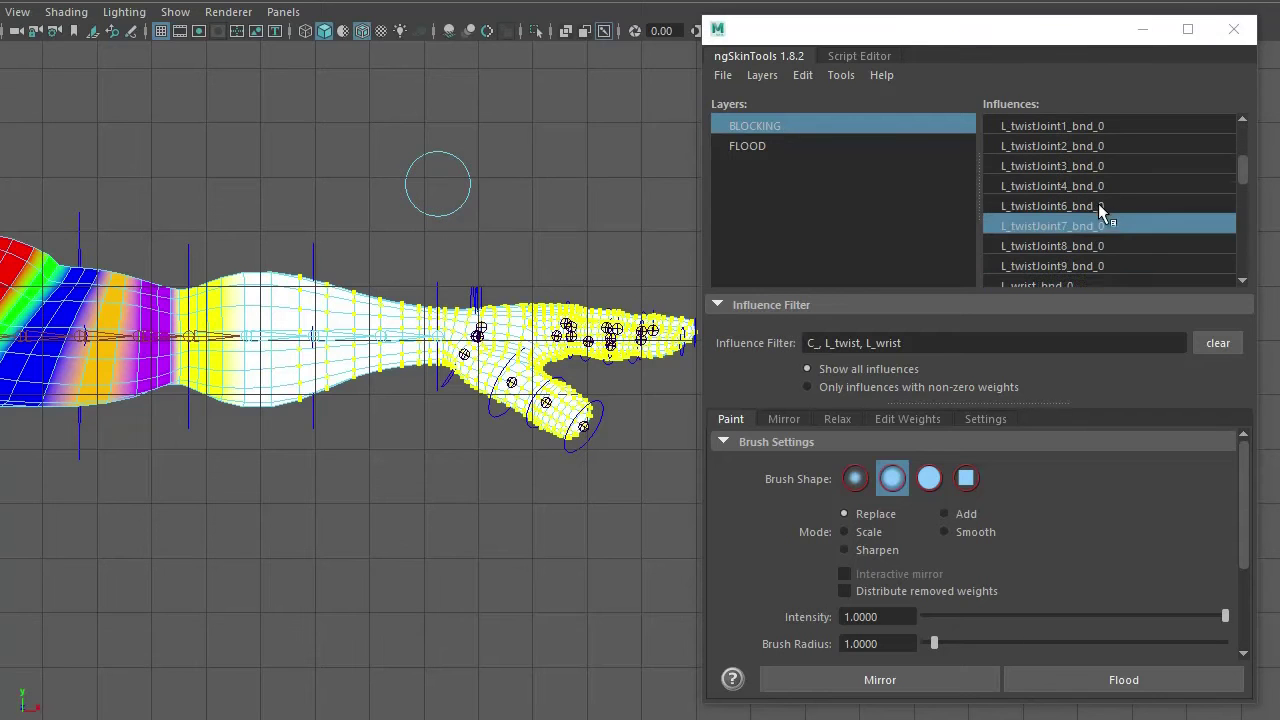
left_click(1088, 246)
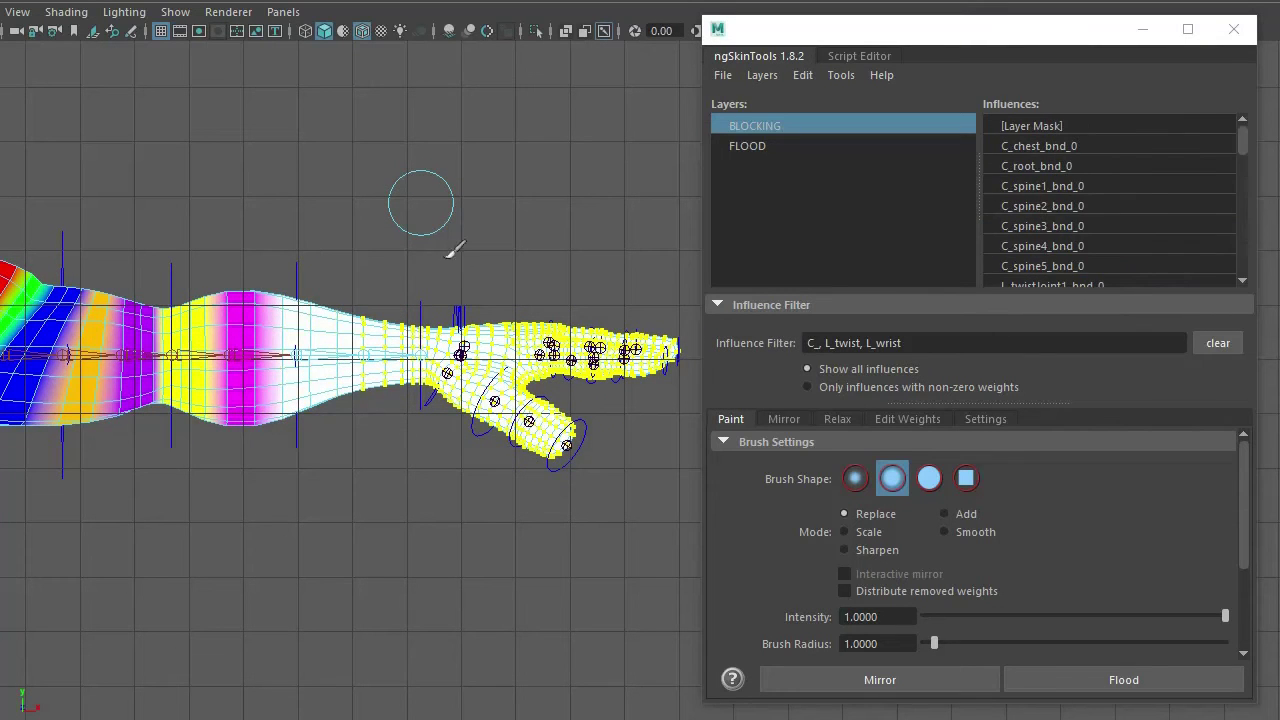
Flood L_twistJoint9_bnd_0 from the lower forearm to the fingertips, and L_wrist_bnd_0 over the whole hand.
scroll(1057, 168, "down", 3)
left_click(1091, 246)
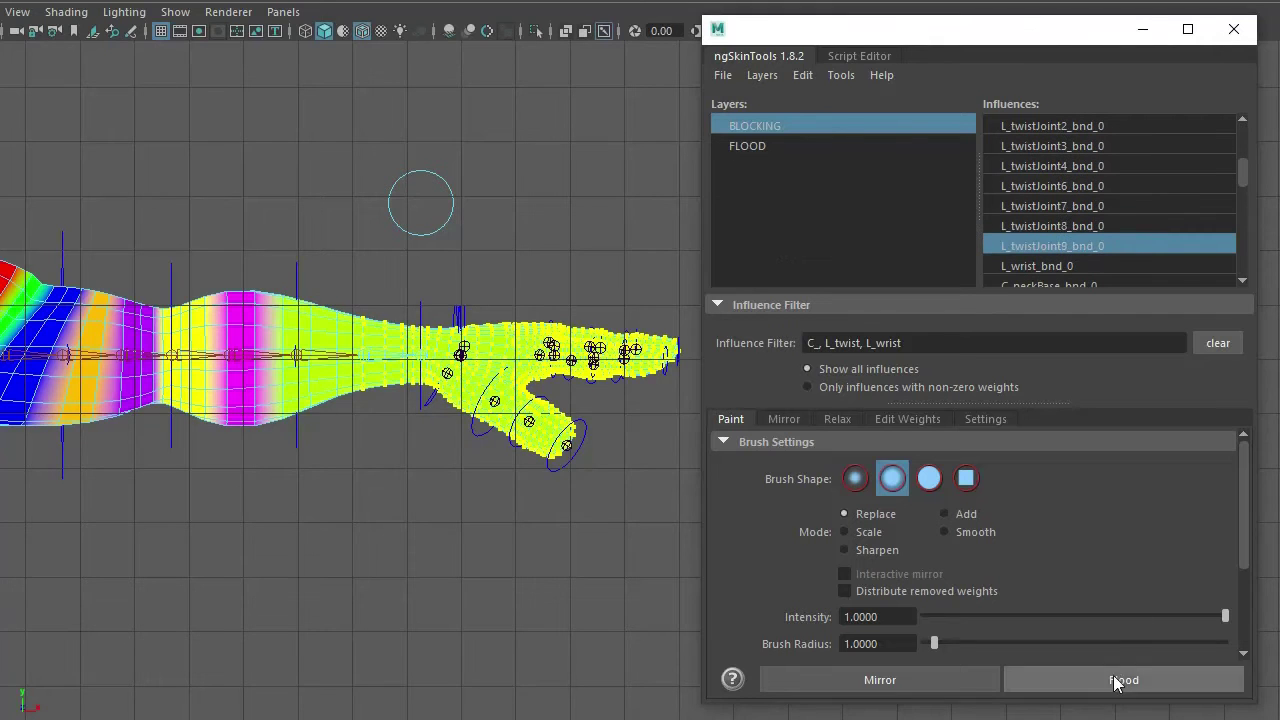
middle_click_drag(475, 350, 400, 361, "alt")
mouse_move(400, 361)
right_mouse_down("alt")
mouse_move(430, 345)
mouse_move(316, 316)
right_mouse_up("alt")
key("q")
left_click_drag(647, 229, 277, 518)
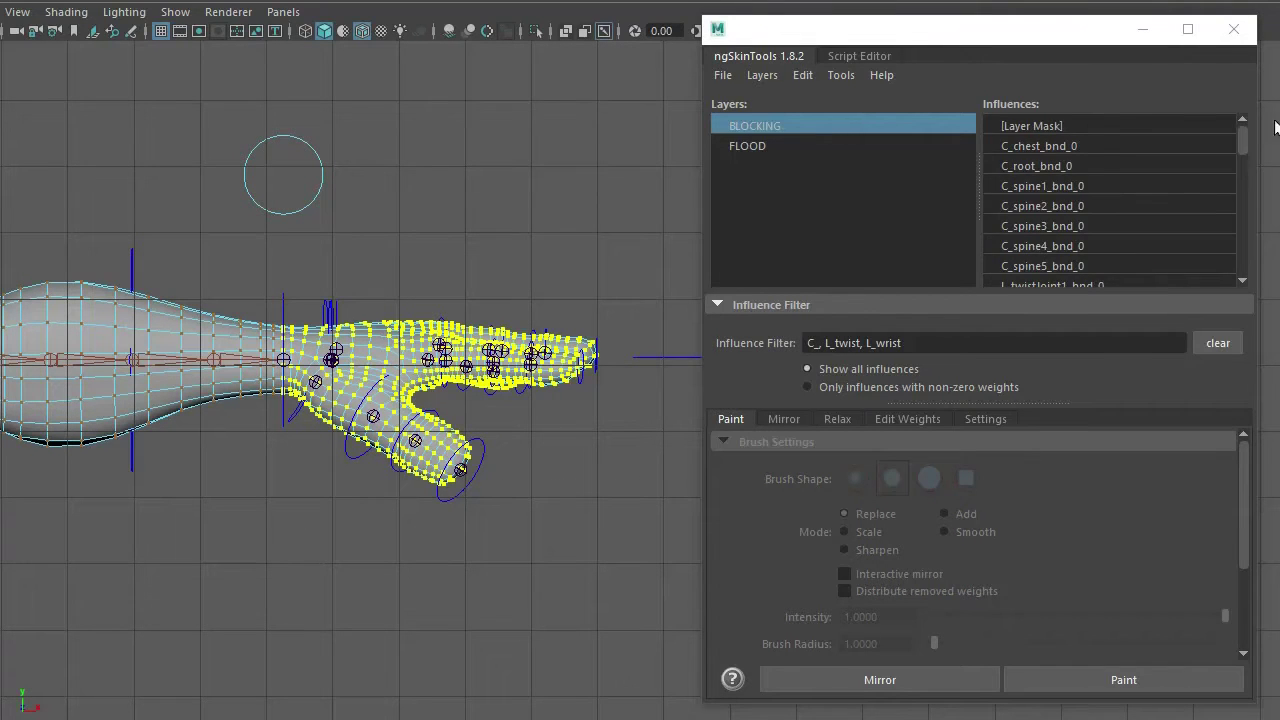
scroll(1150, 194, "down", 4)
left_click(1082, 208)
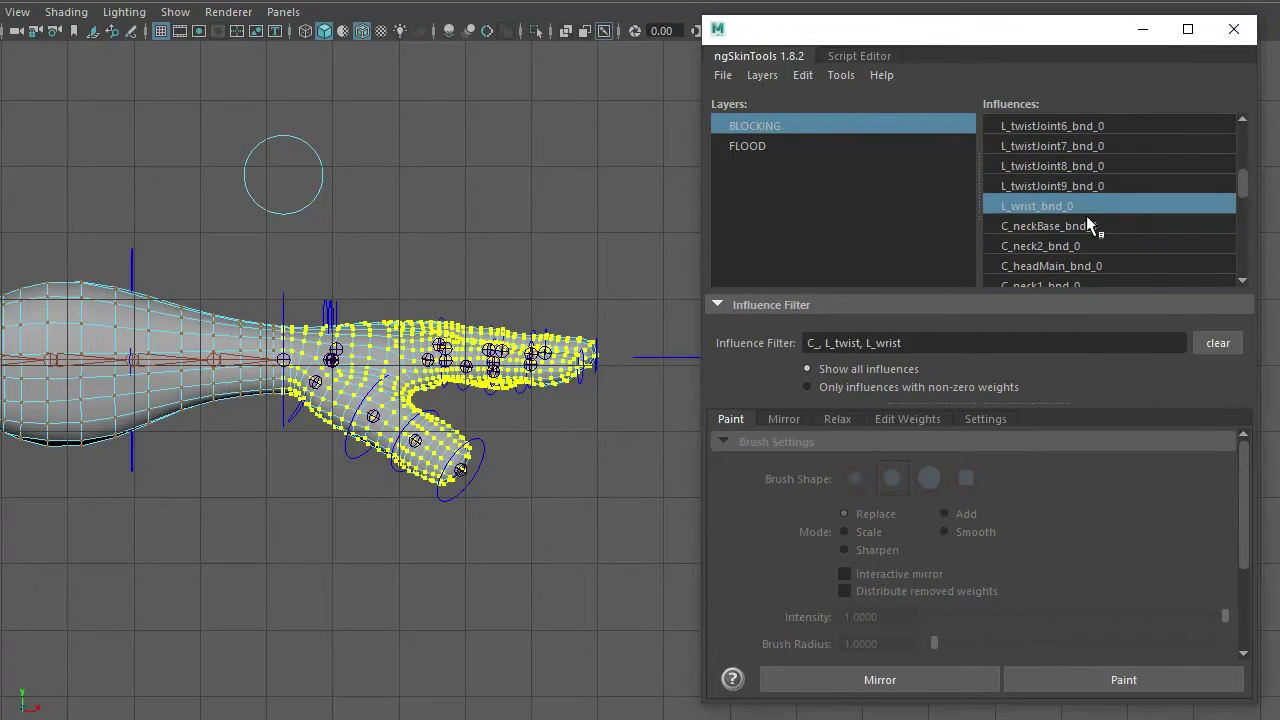
left_click(1122, 680)
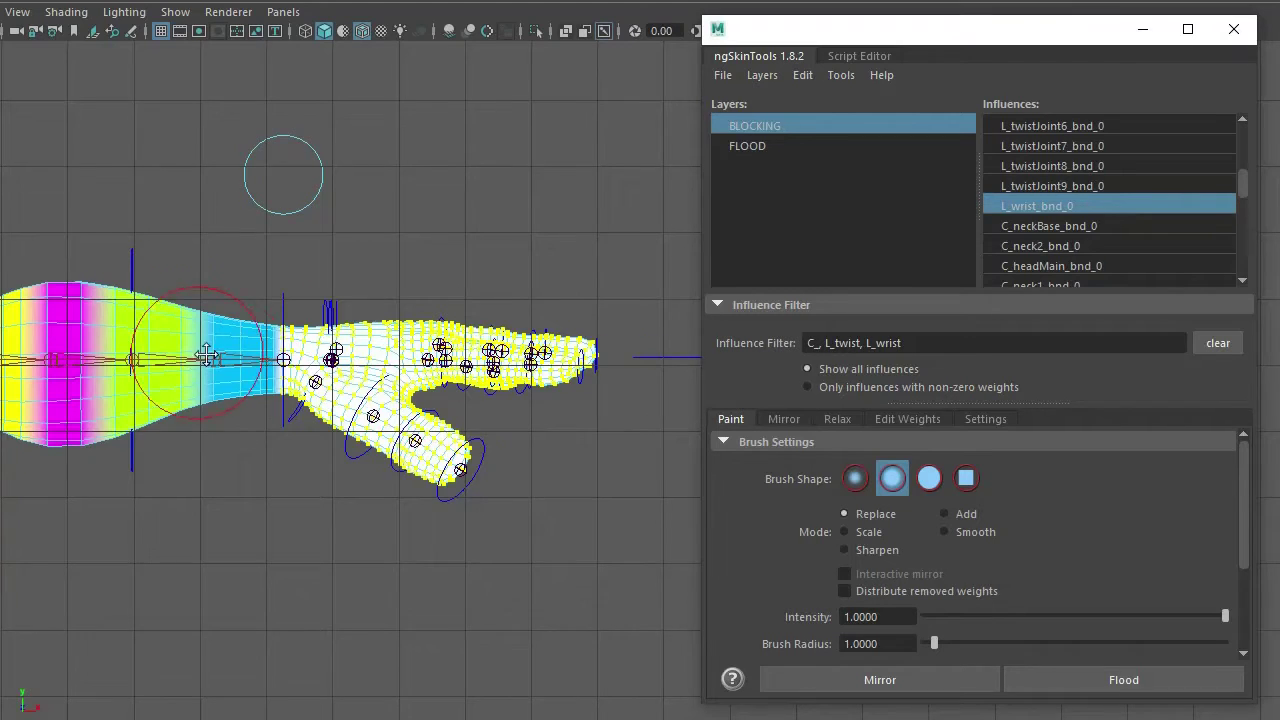
Leave weight painting and examine in perspective how the blocked left arm deforms as it bends, lowers and twists.
middle_click_drag(200, 356, 402, 342, "alt")
right_click_drag(271, 306, 385, 449, "alt")
scroll(385, 449, "up", 2)
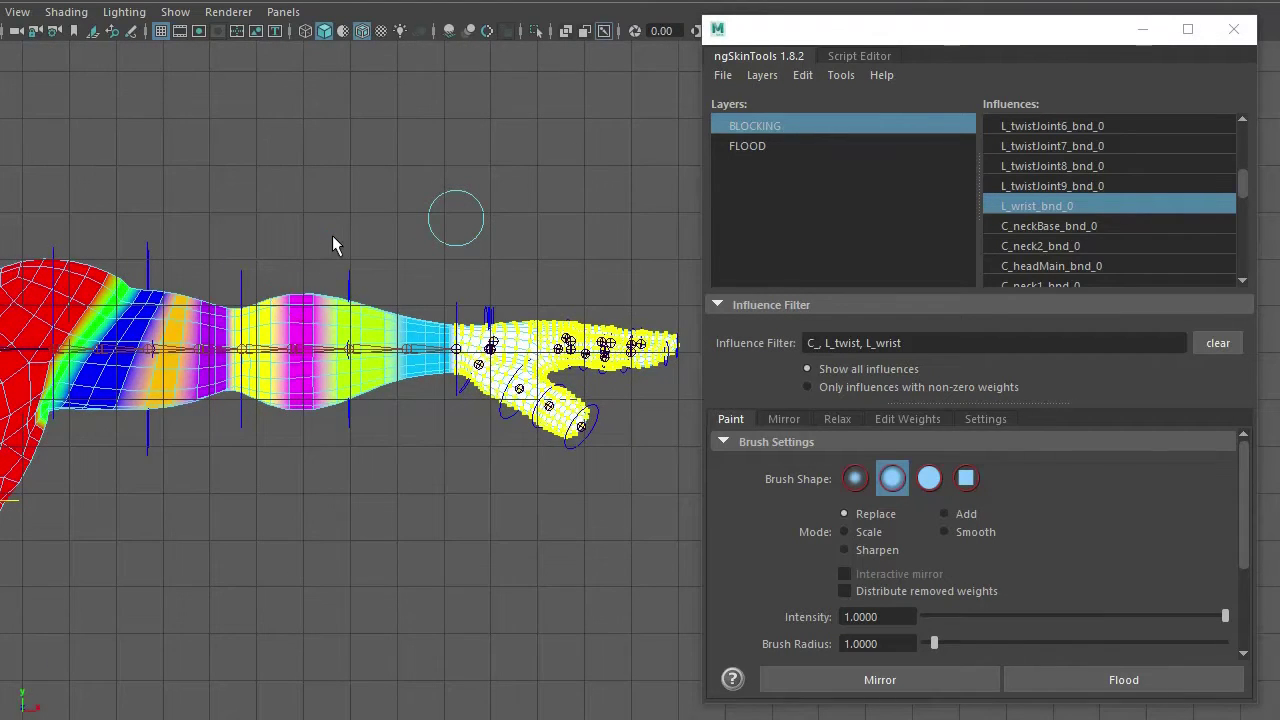
key("q")
left_click(343, 212)
key("space")
left_click_drag(333, 182, 334, 172)
left_click_drag(334, 176, 430, 272, "alt")
middle_click_drag(430, 272, 391, 266, "alt")
right_click_drag(435, 281, 409, 266, "alt")
left_click_drag(409, 266, 339, 271, "alt")
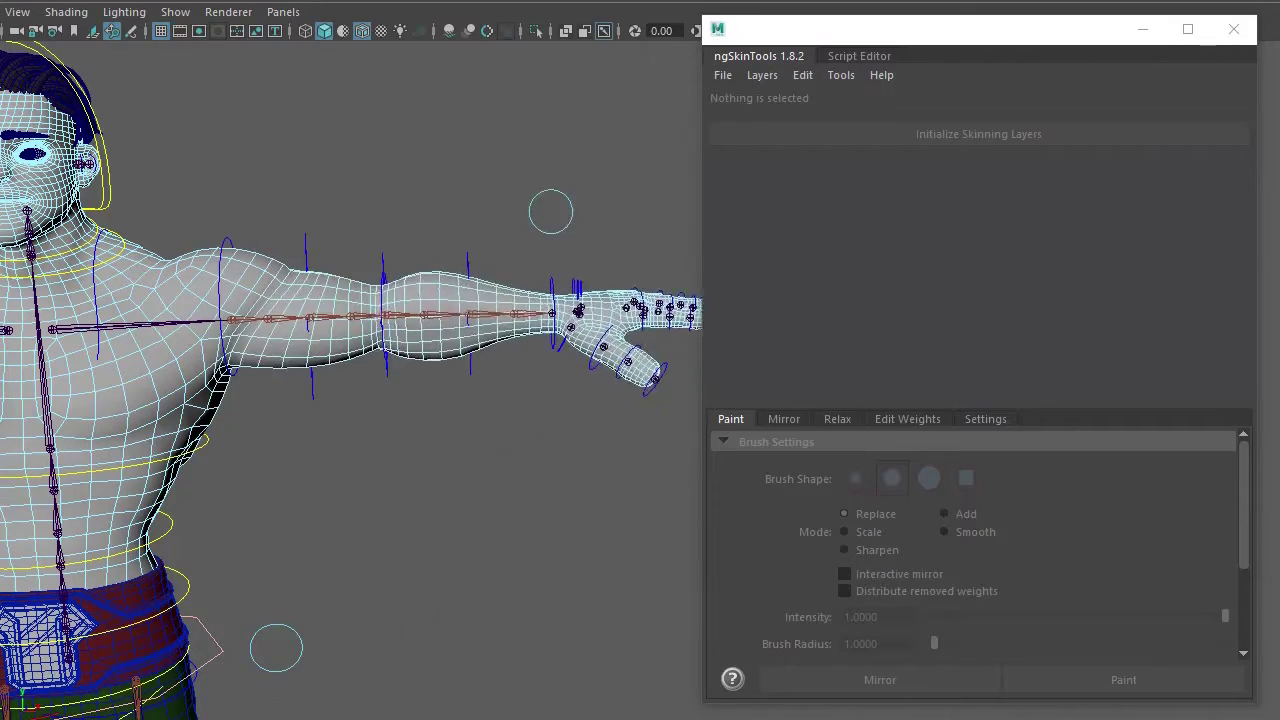
left_click_drag(253, 540, 193, 594, "alt")
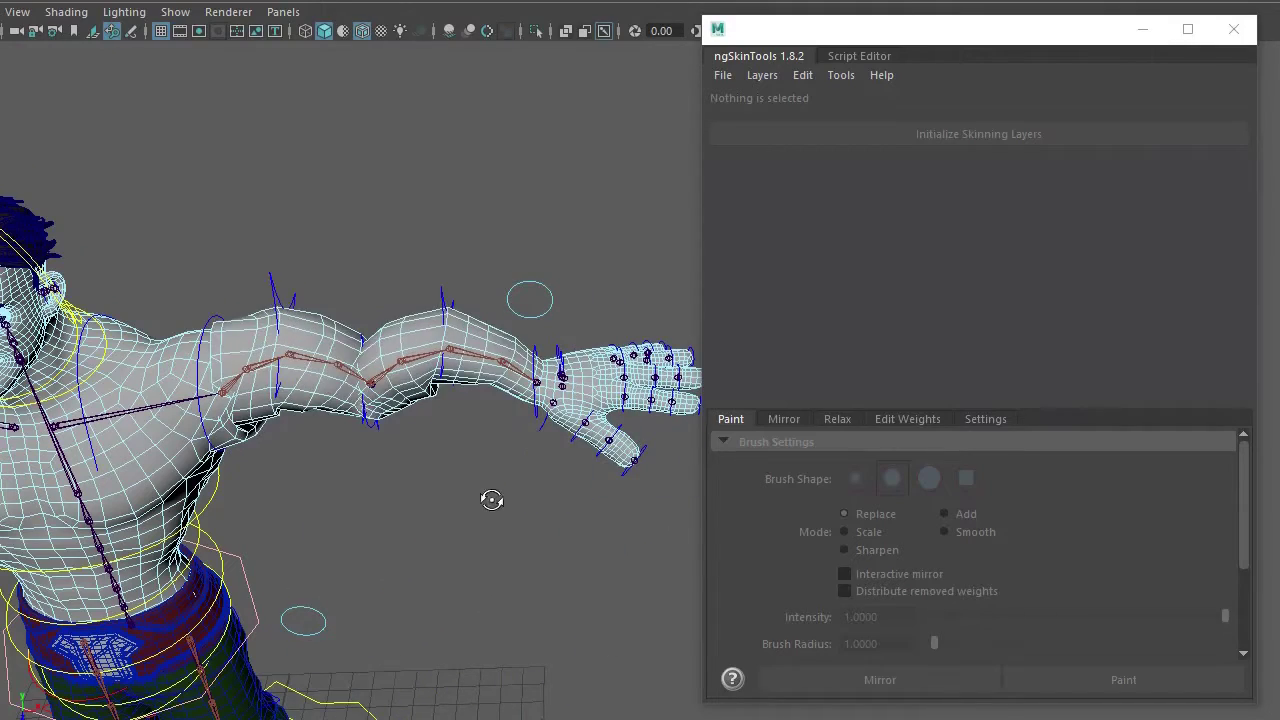
left_click_drag(491, 499, 400, 606, "alt")
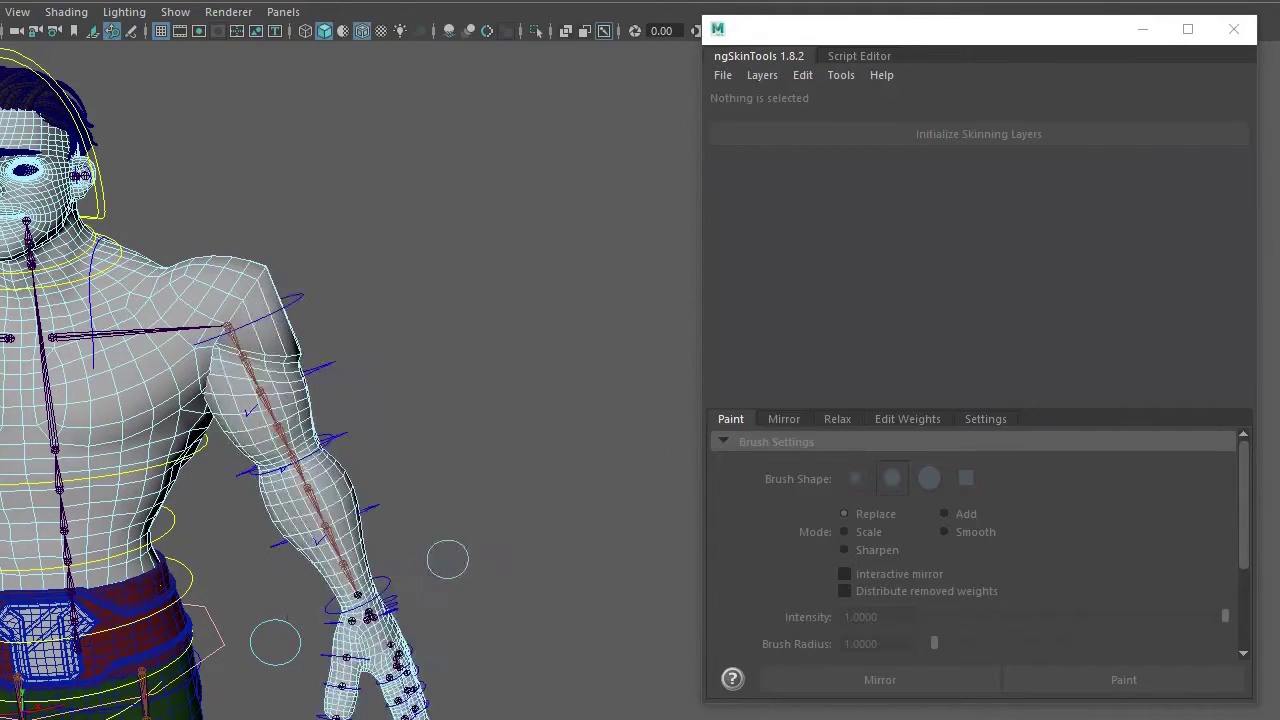
middle_click_drag(294, 362, 374, 377, "alt")
scroll(346, 362, "up", 1)
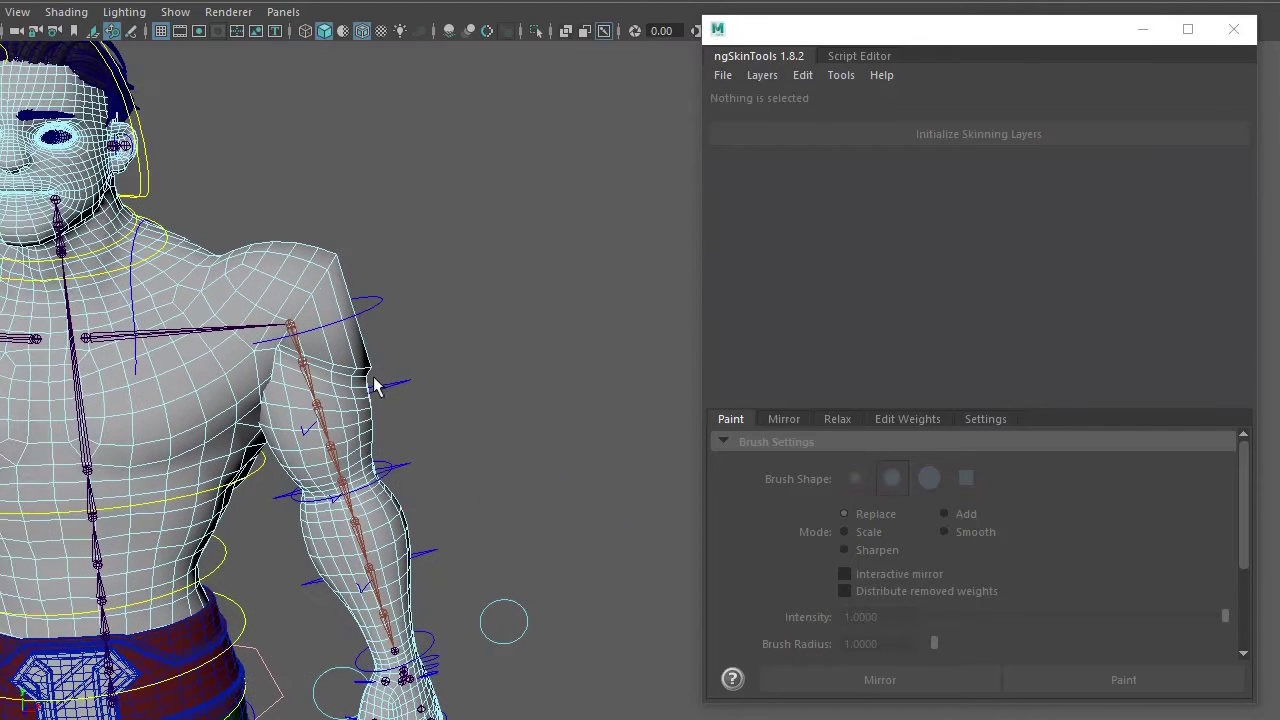
left_click_drag(389, 358, 387, 348, "alt")
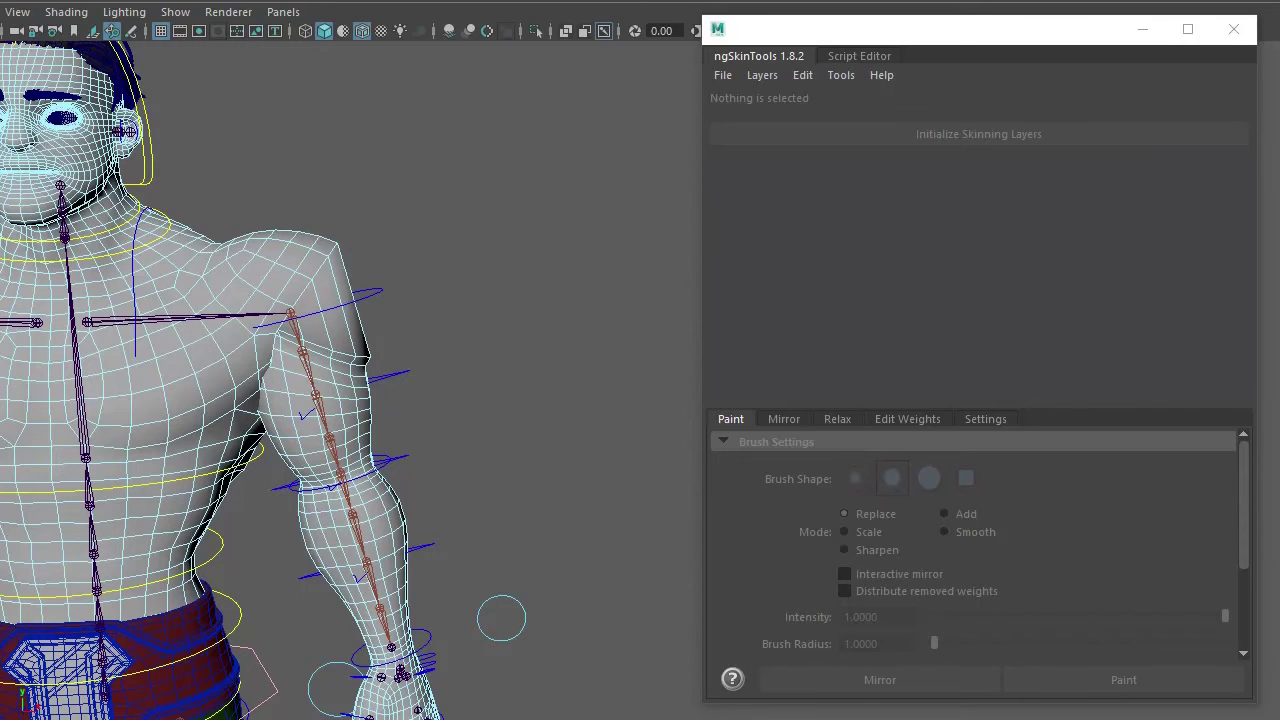
left_click_drag(325, 440, 293, 437)
middle_click_drag(380, 403, 337, 350, "alt")
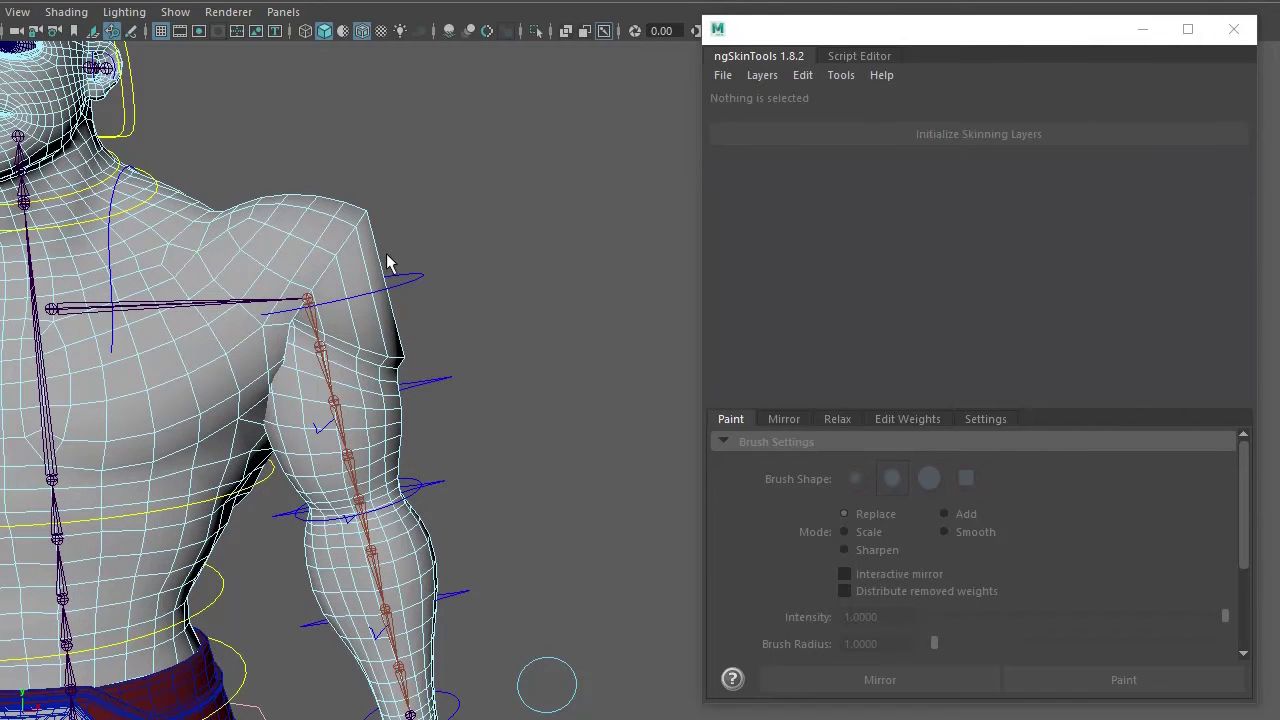
Select the body mesh, duplicate its BLOCKING layer and name the copy RELAX.
right_click_drag(340, 247, 430, 203)
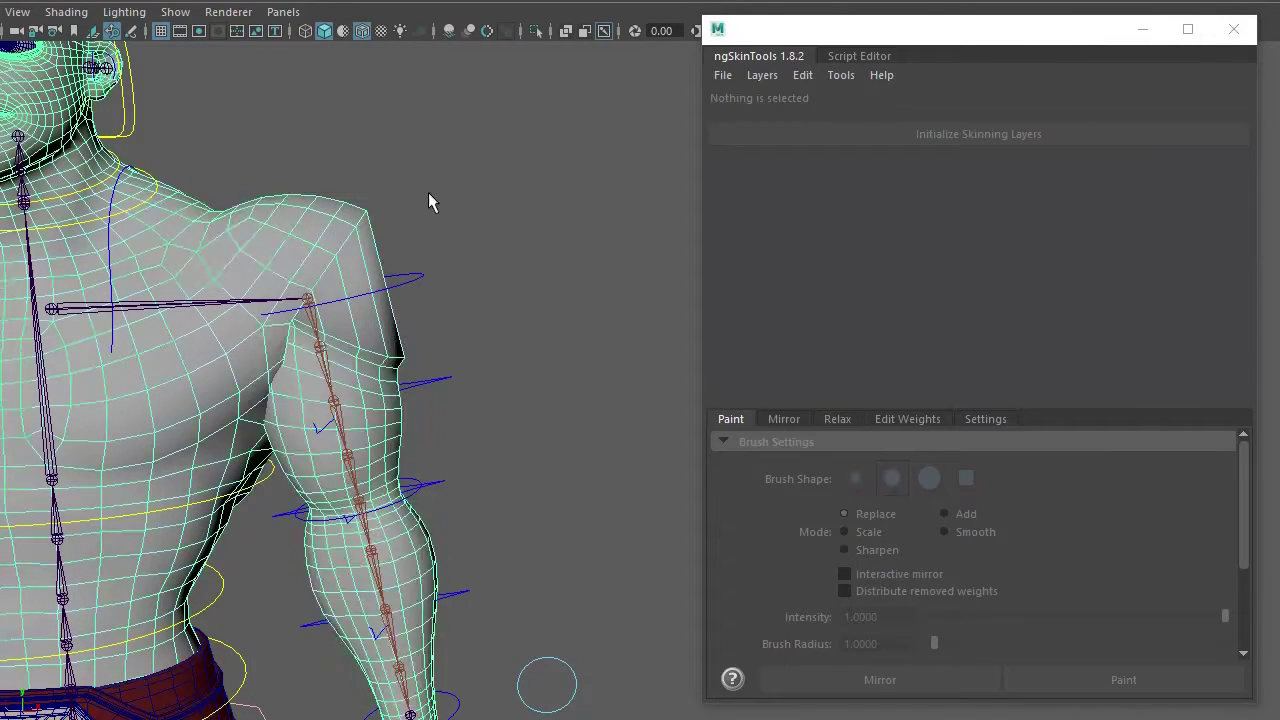
right_click(784, 127)
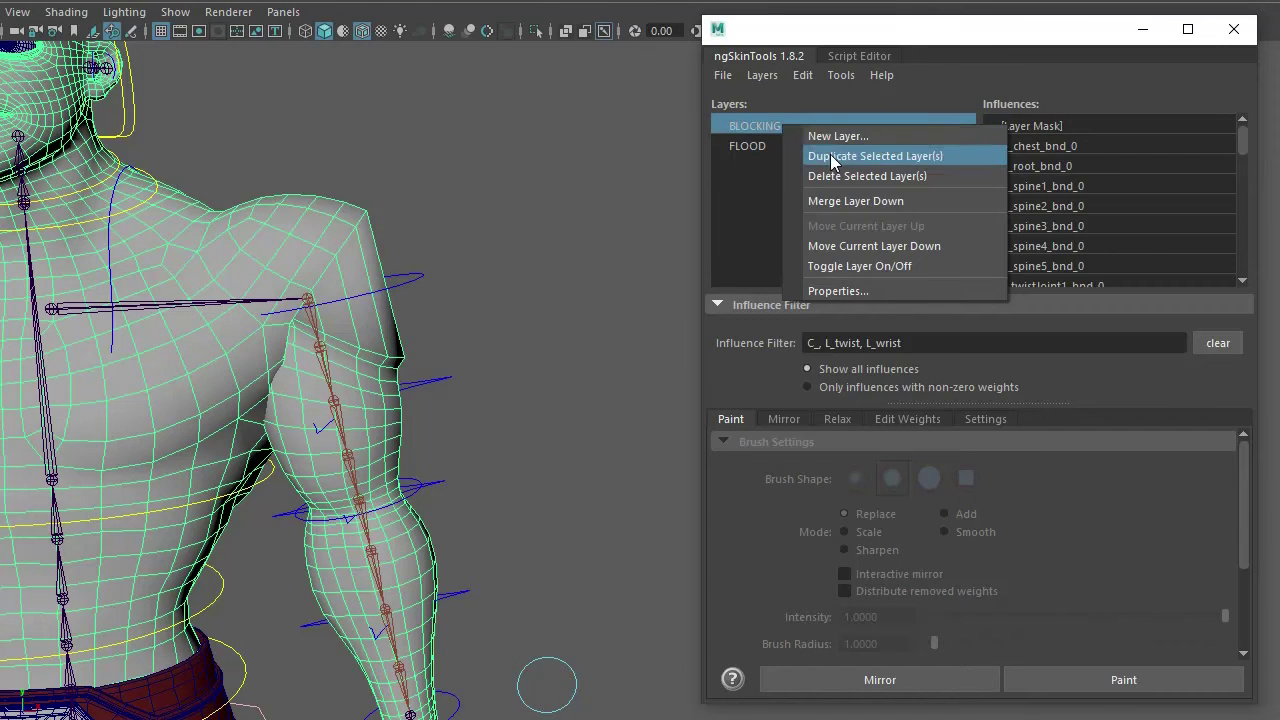
left_click(805, 153)
double_click(771, 125)
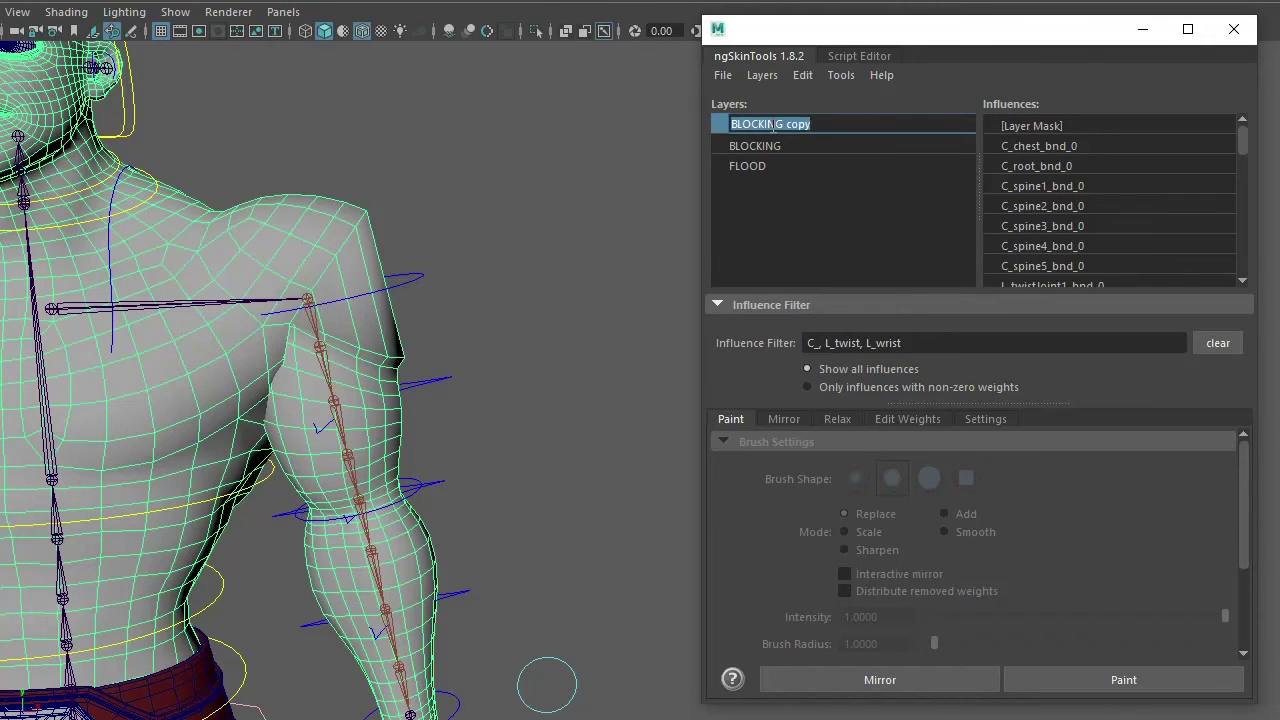
type("REL")
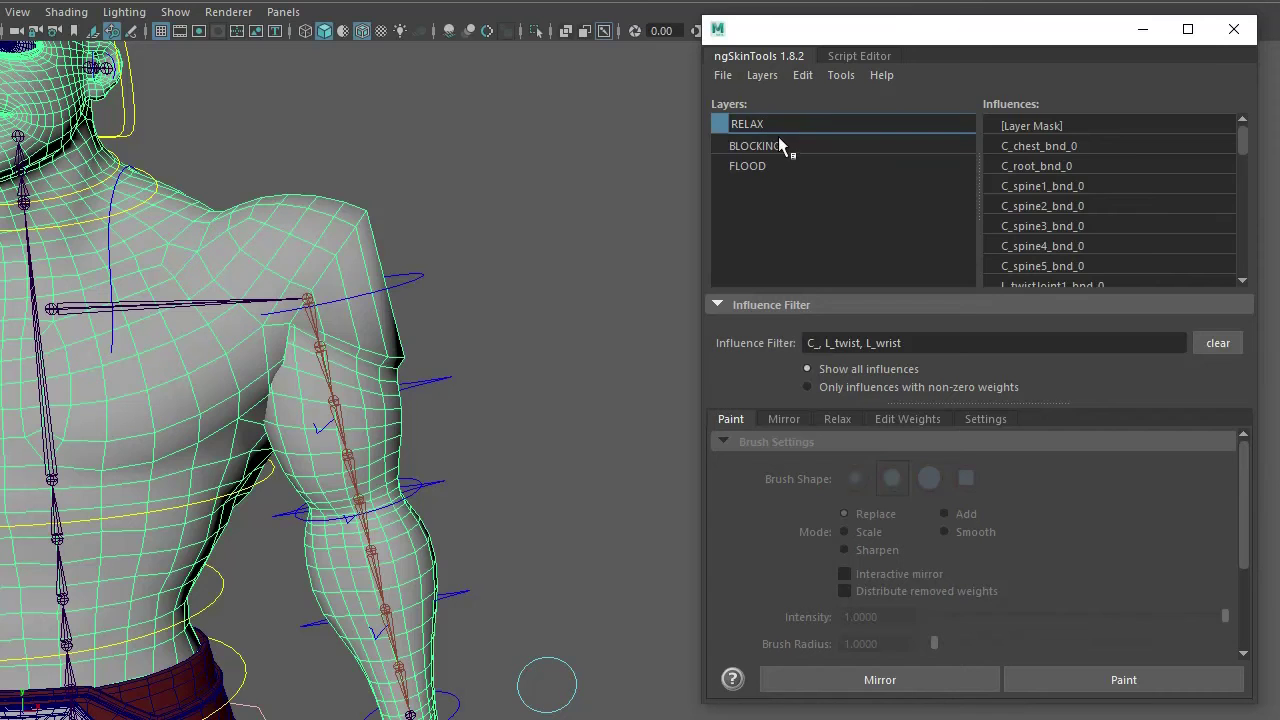
type("AX")
key("Return")
left_click(784, 125)
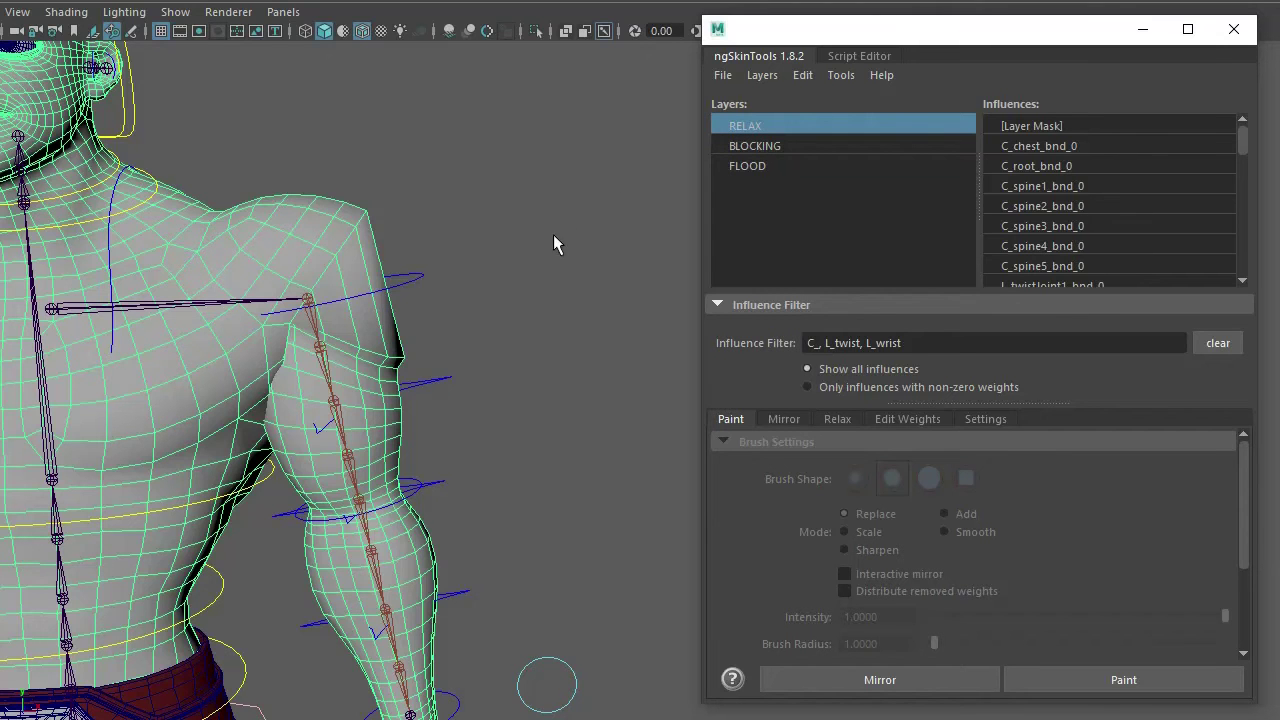
Relax the weights of the vertex loop where the upper arm meets the shoulder on the RELAX layer, using repeated passes.
left_click_drag(496, 258, 463, 299, "alt")
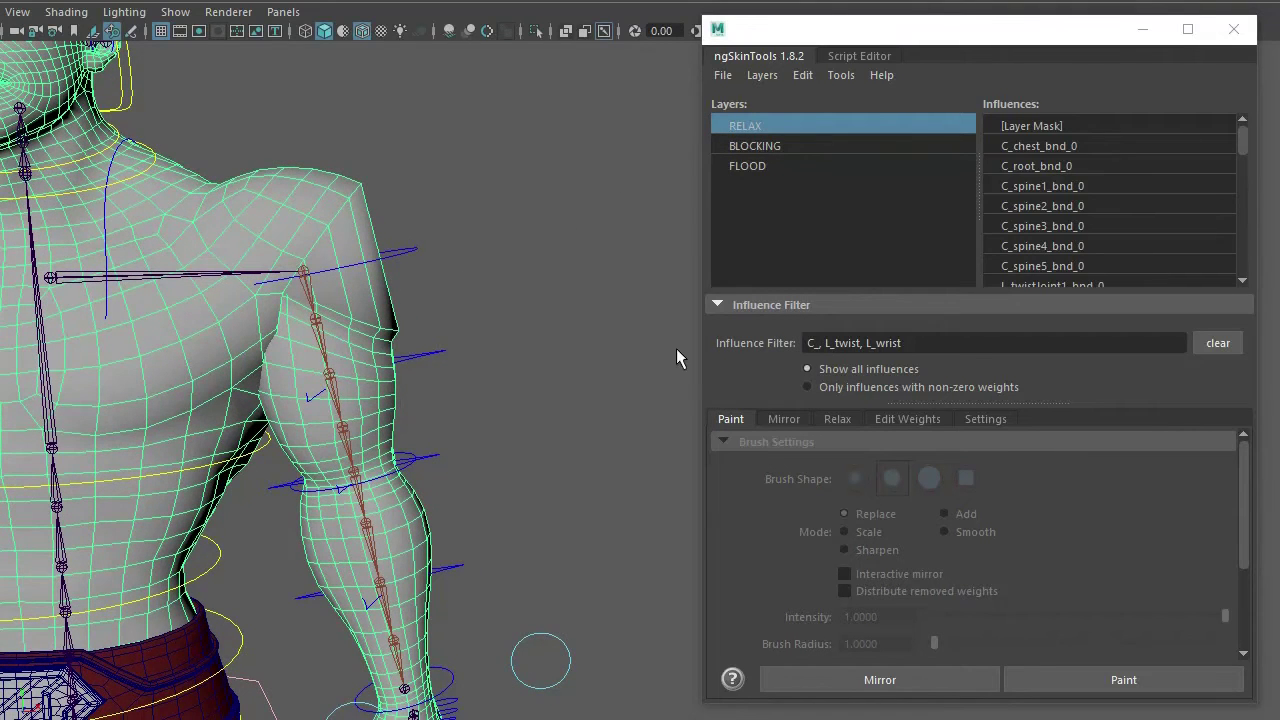
left_click(842, 418)
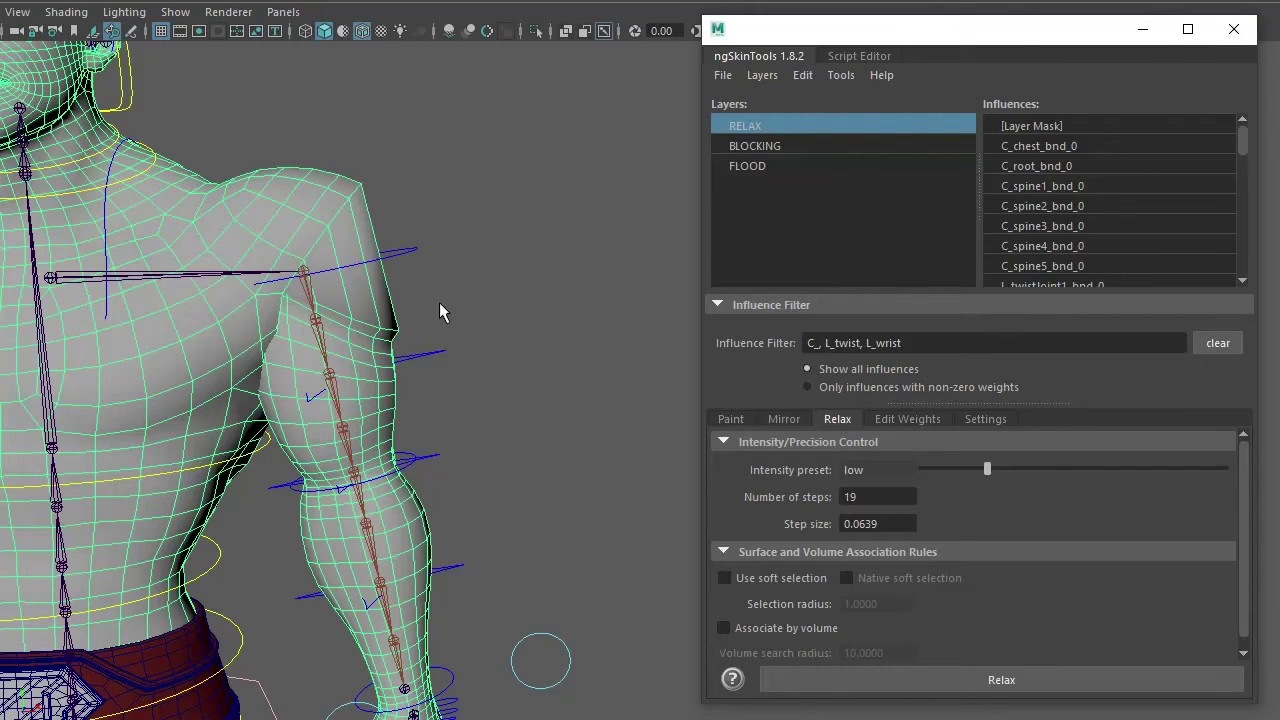
left_click_drag(462, 325, 464, 327, "alt")
right_click_drag(348, 221, 258, 218)
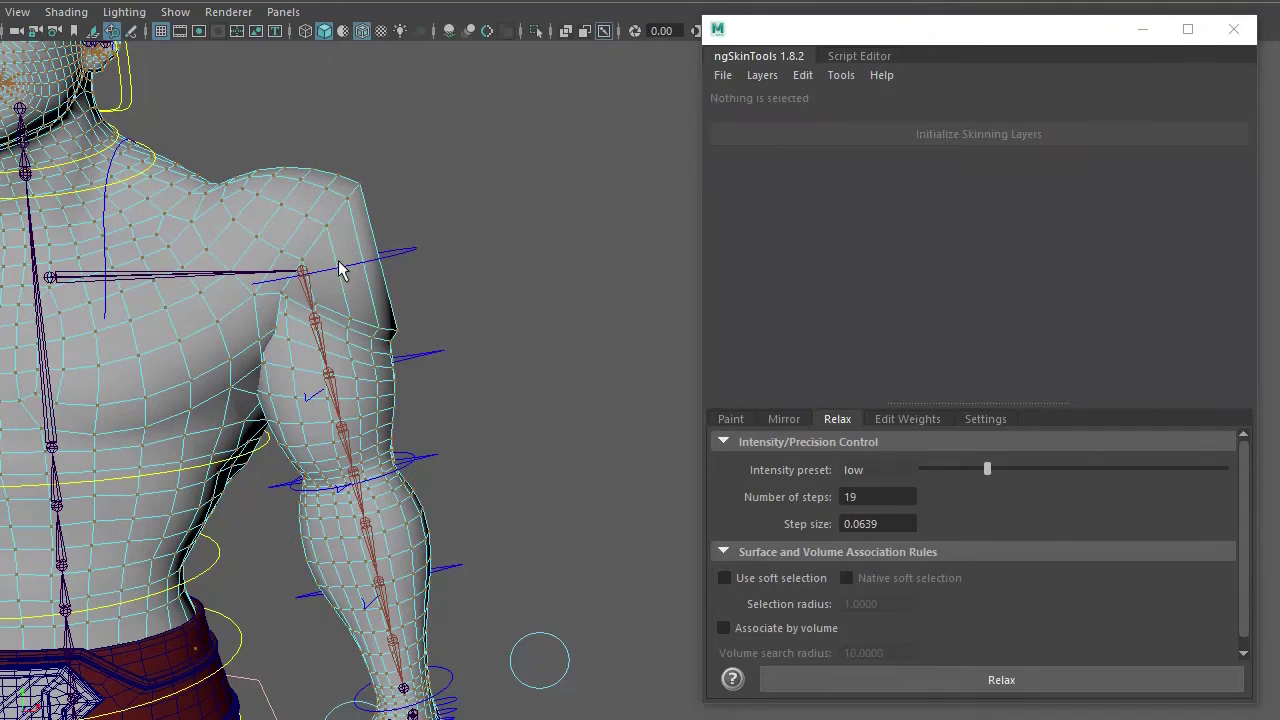
double_click(386, 322, "shift")
left_click_drag(457, 300, 498, 318, "alt")
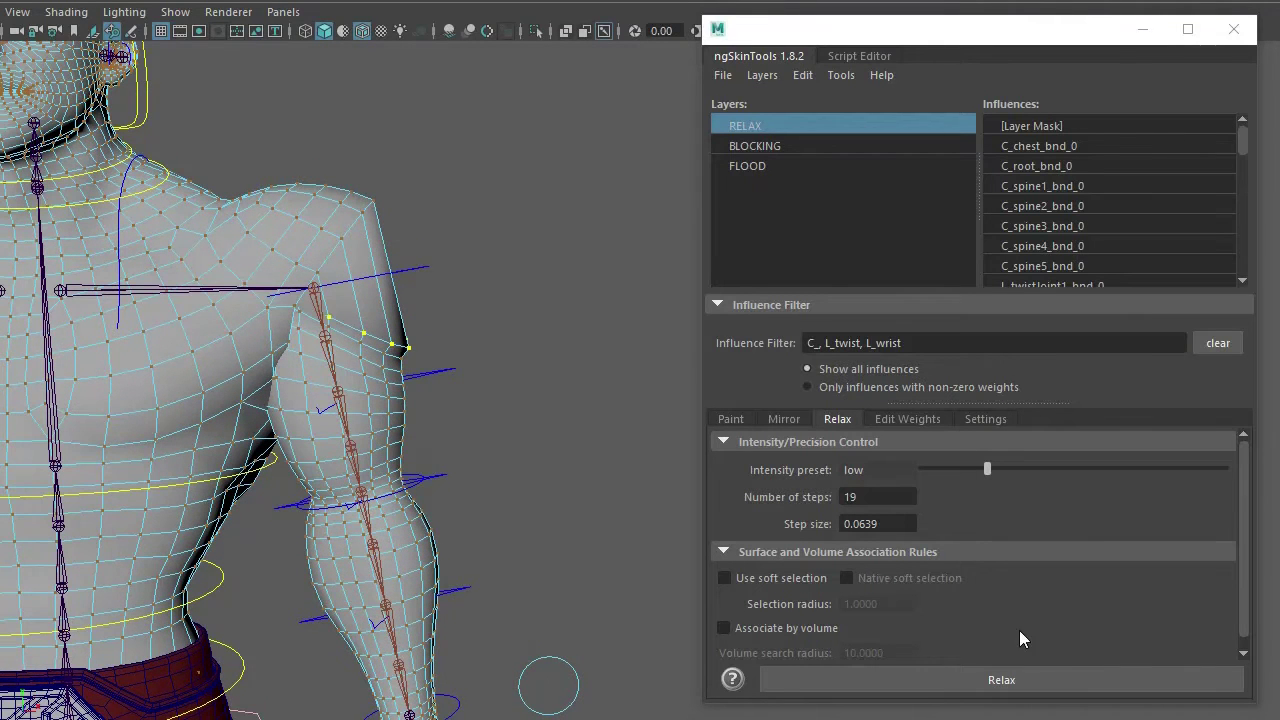
left_click(1024, 682)
left_click(1024, 682)
left_click(1024, 683)
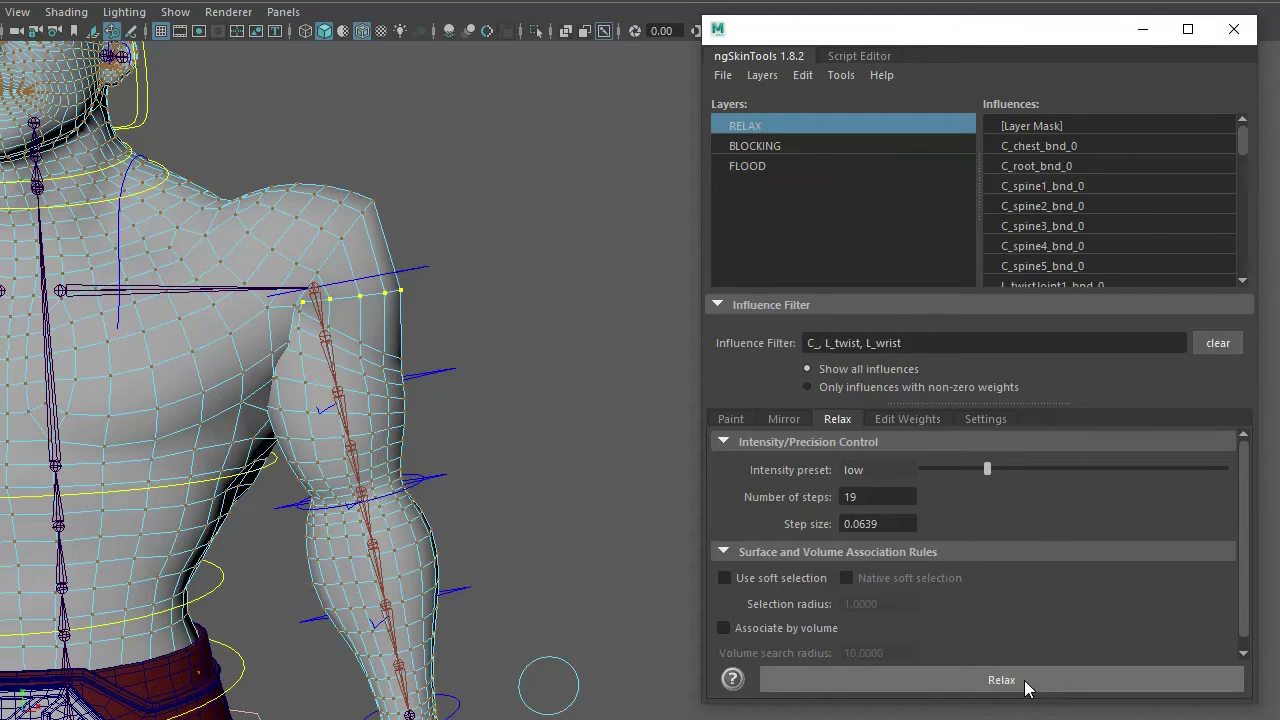
Relax the weights of the expanded vertex selection around the shoulder loop and play the arm animation.
middle_click_drag(396, 297, 452, 275, "alt")
right_click_drag(452, 275, 483, 259, "alt")
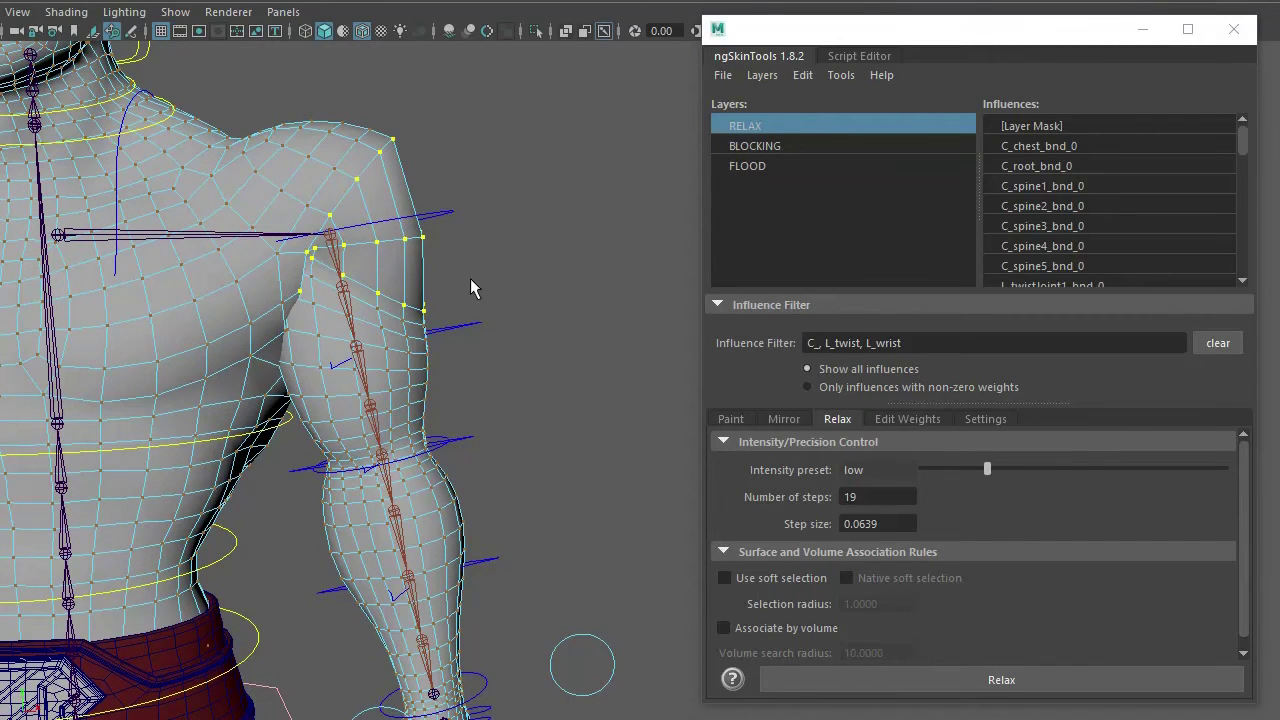
left_click(1043, 681)
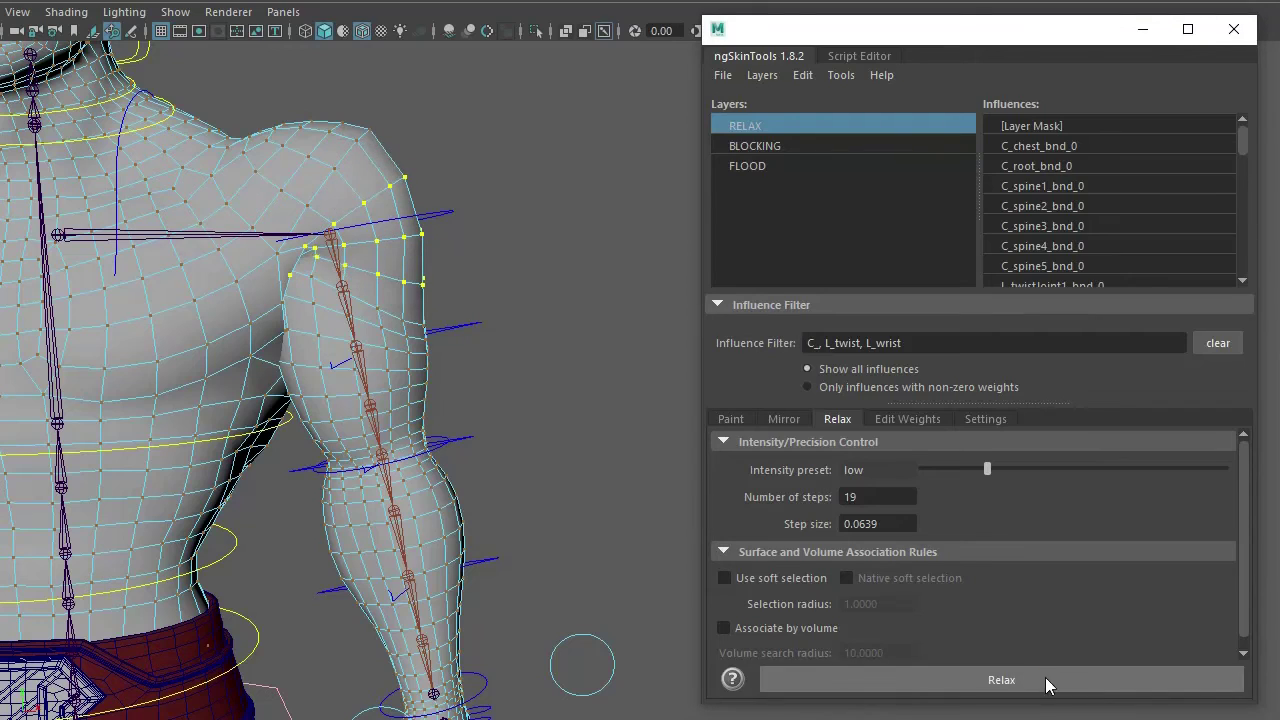
key("alt+v")
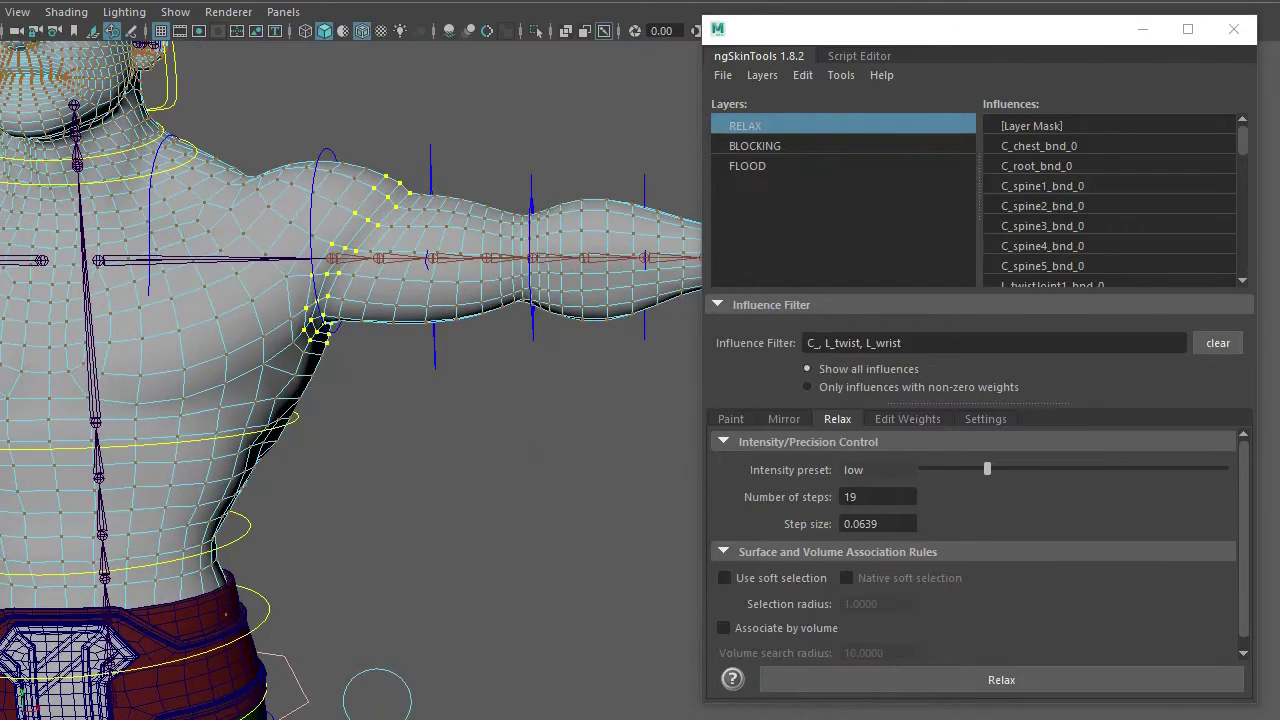
Relax the weights of the elbow vertex loop and of the expanded selection around it.
left_click_drag(442, 288, 422, 425, "alt")
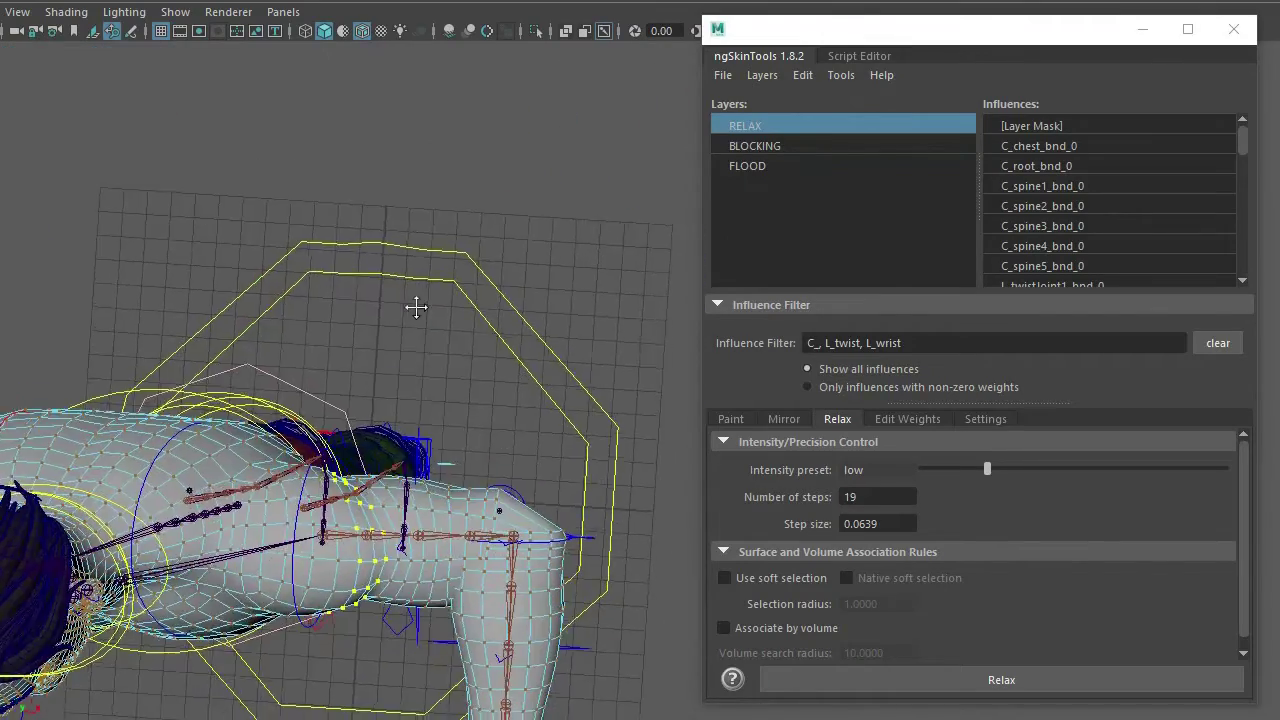
right_click_drag(414, 306, 500, 417, "alt")
middle_click_drag(500, 417, 460, 369, "alt")
left_click(1060, 676)
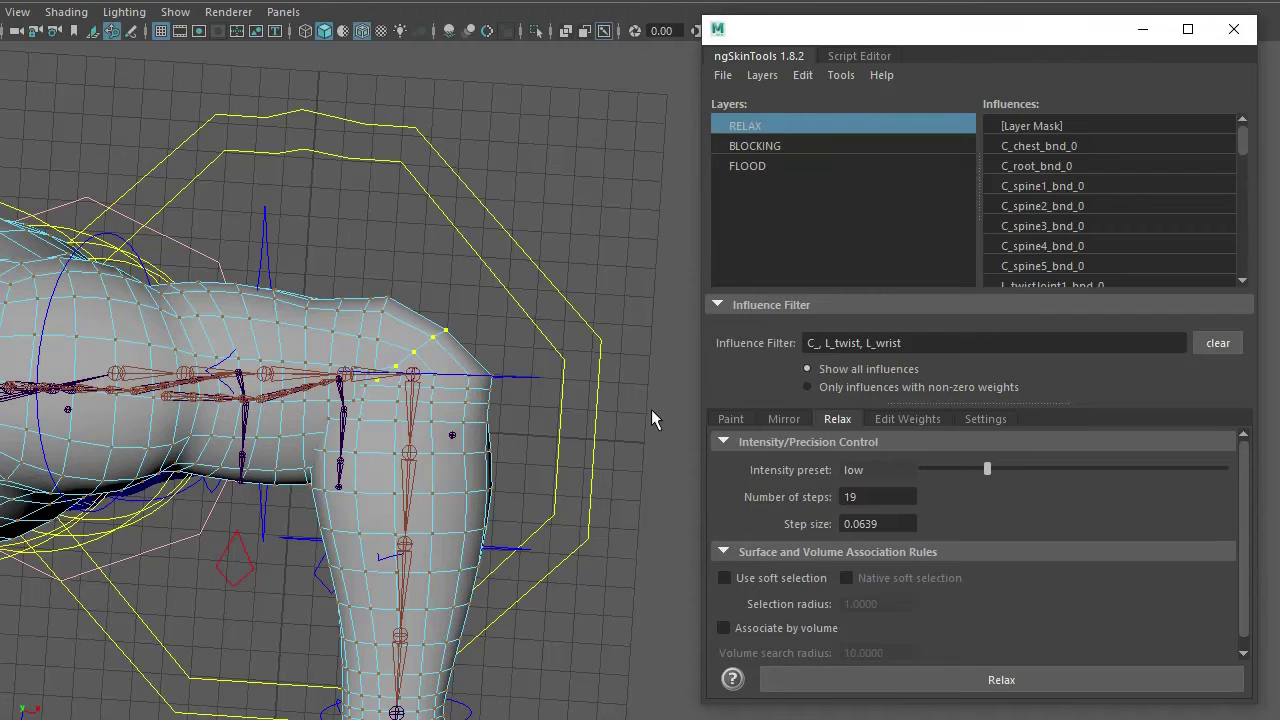
left_click(1020, 680)
left_click_drag(345, 719, 388, 719)
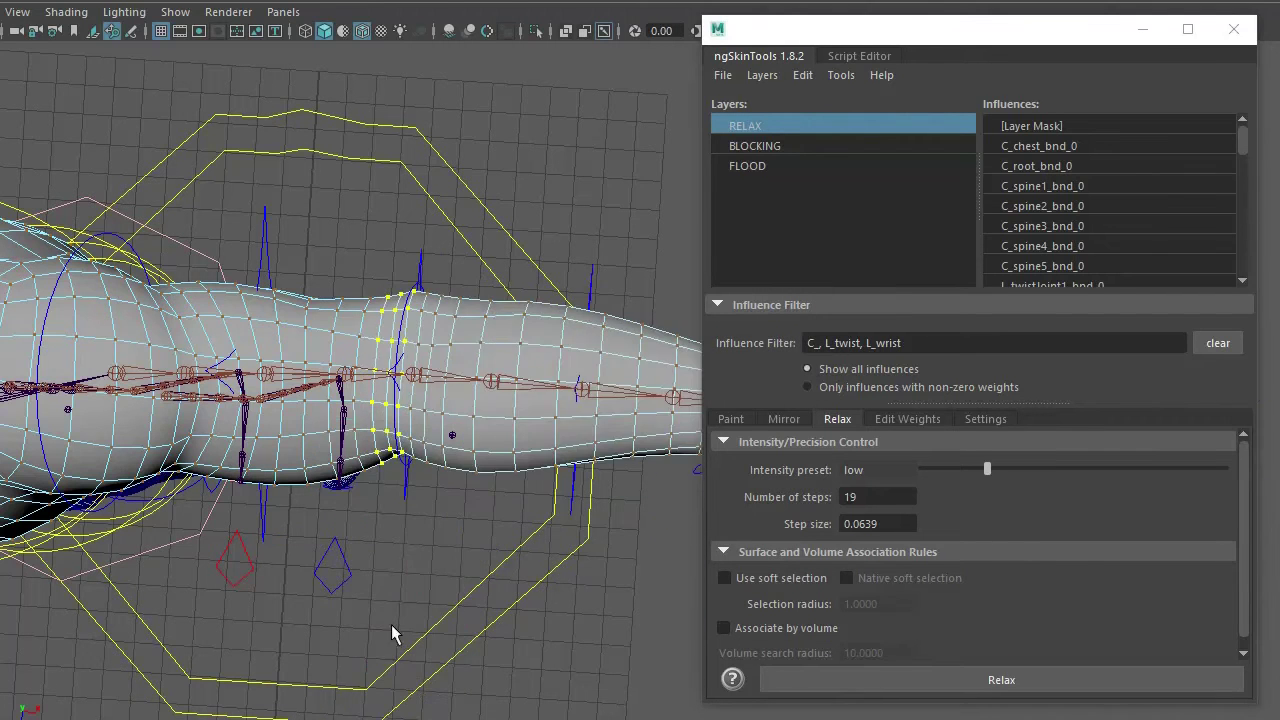
Relax the weights of the wrist vertex loop, and relax again with the selection grown by one ring.
left_click_drag(391, 624, 412, 260, "alt")
middle_click_drag(412, 260, 229, 383, "alt")
scroll(530, 296, "up", 4)
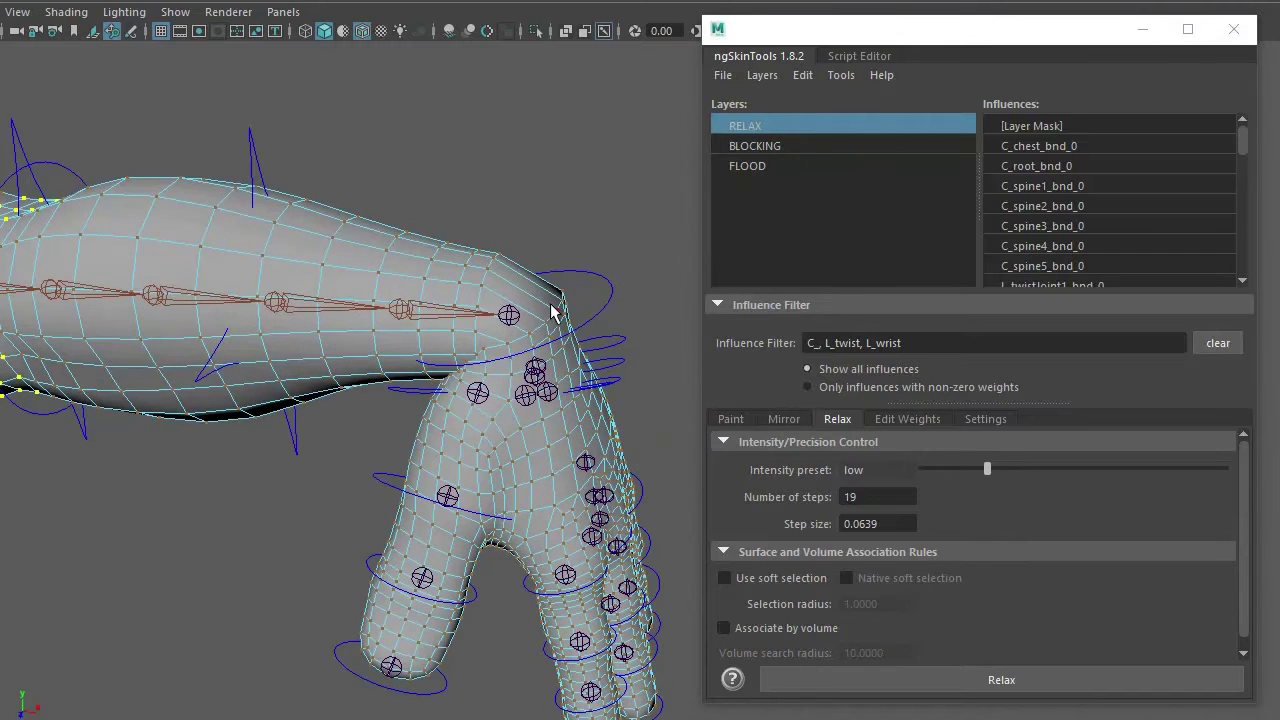
double_click(548, 322, "shift")
left_click_drag(550, 336, 580, 318, "alt")
left_click(988, 674)
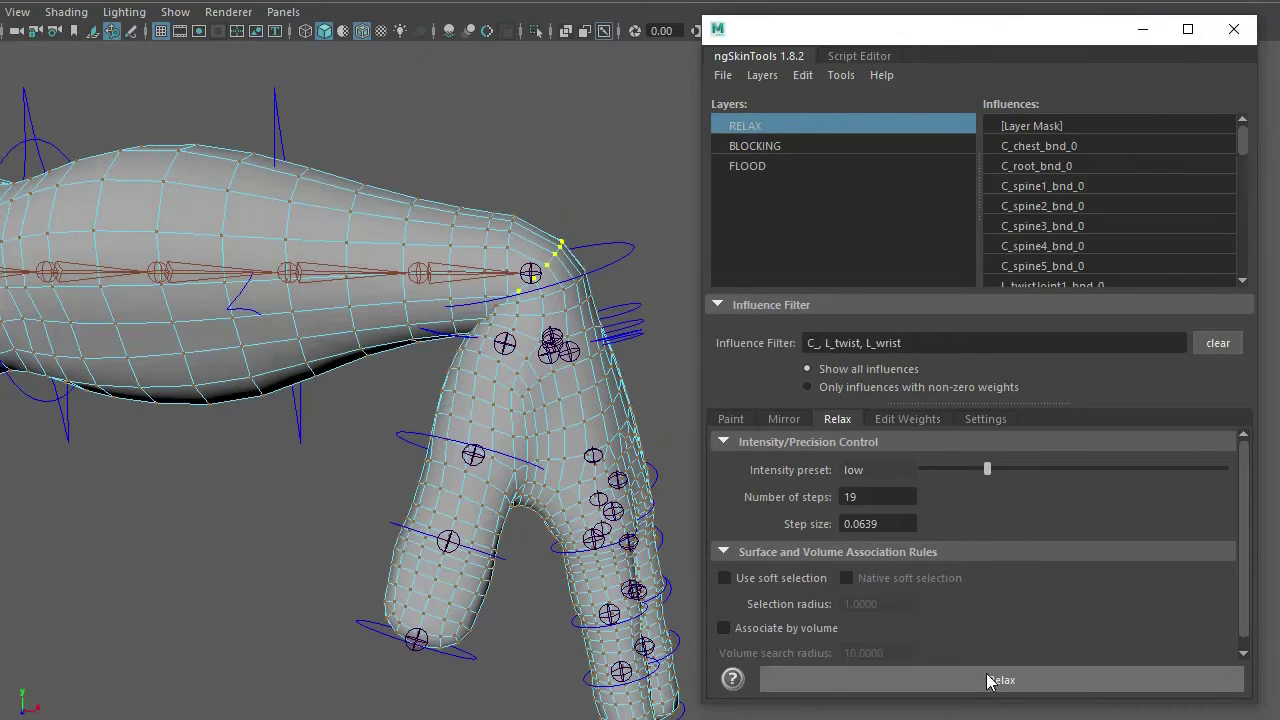
left_click(988, 674)
left_click_drag(533, 453, 497, 423, "alt")
key("shift+period")
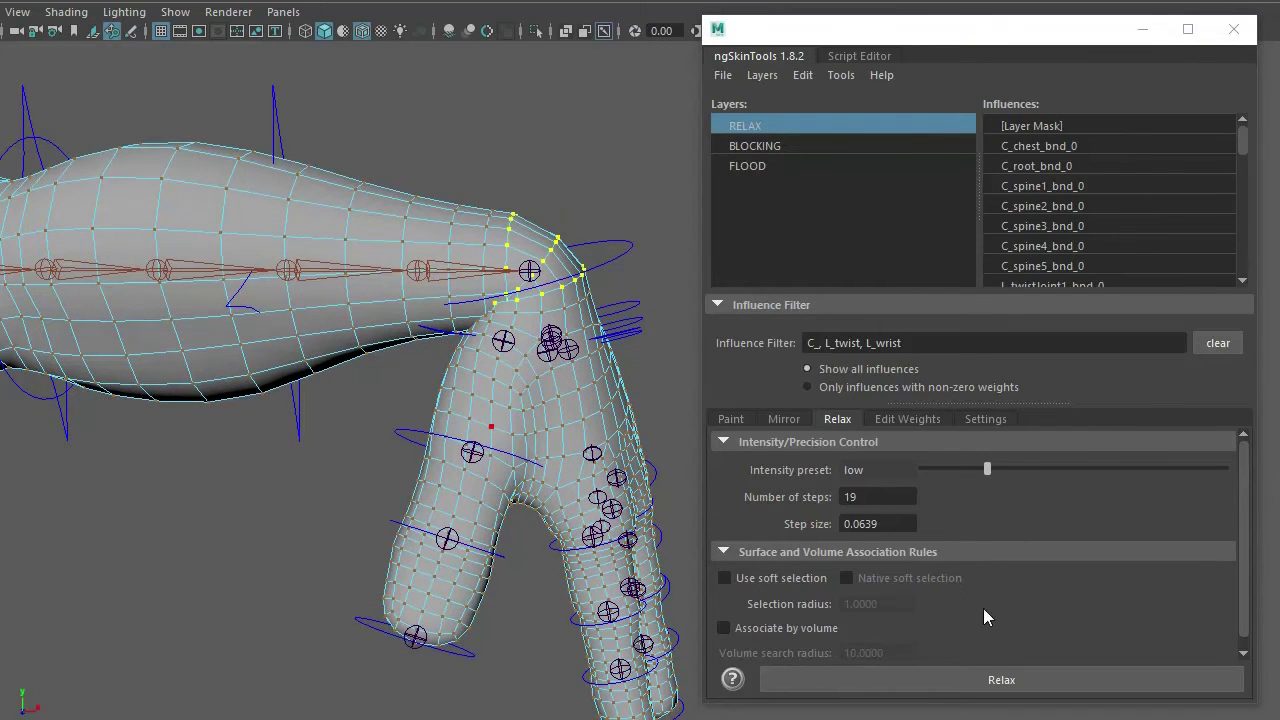
left_click(1000, 679)
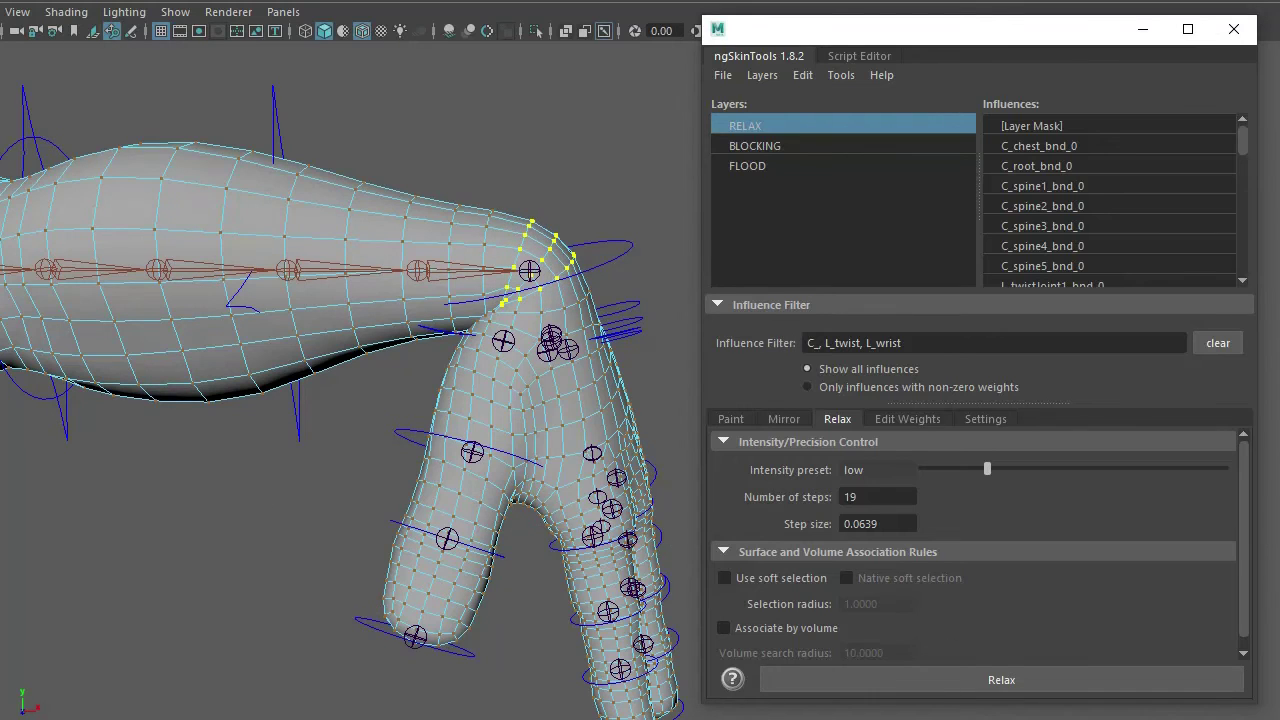
Select the vertex loops around the middle of the upper arm and the middle of the forearm.
right_click_drag(470, 547, 222, 387, "alt")
middle_click_drag(222, 387, 310, 381, "alt")
right_click_drag(310, 381, 333, 379, "alt")
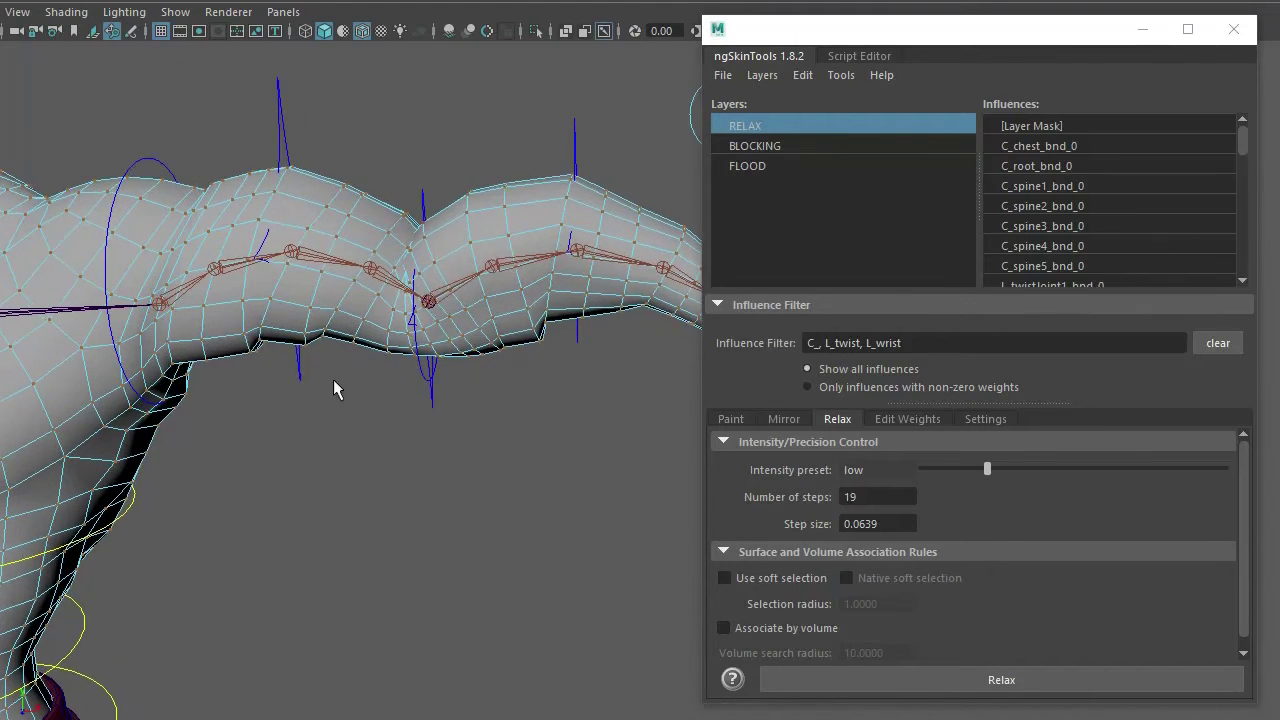
left_click(308, 221)
double_click(324, 206, "shift")
left_click_drag(451, 229, 470, 210, "alt")
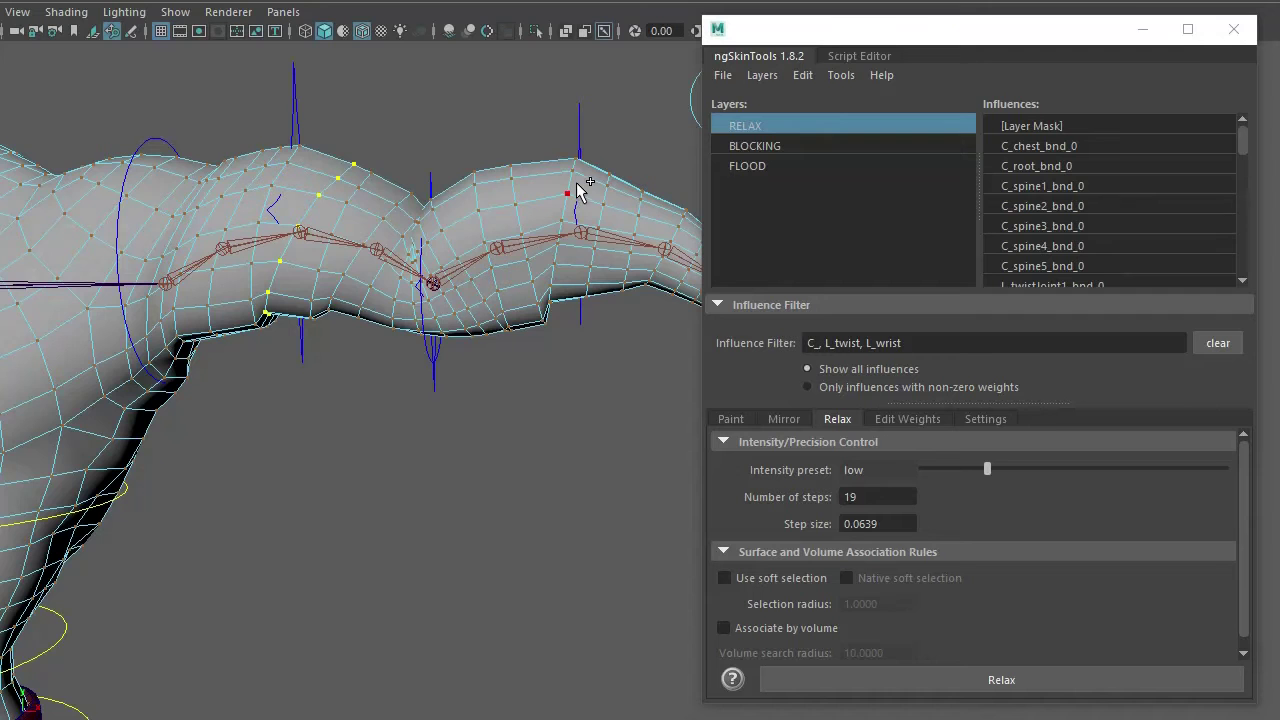
left_click(576, 186, "shift")
double_click(577, 175, "shift")
left_click_drag(508, 302, 457, 265, "alt")
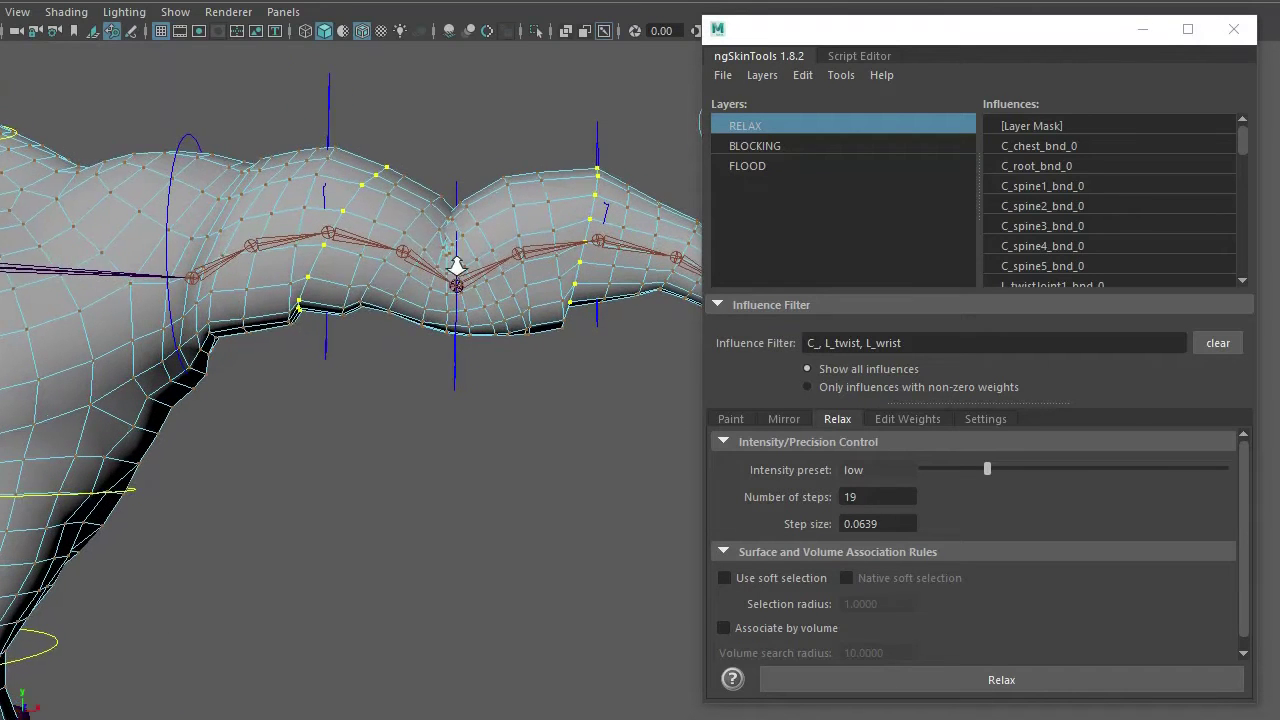
Grow the upper arm and forearm vertex selection by three rings and relax its weights on the RELAX layer.
right_click_drag(457, 265, 441, 233, "alt")
key("shift+period")
key("shift+period")
key("shift+period")
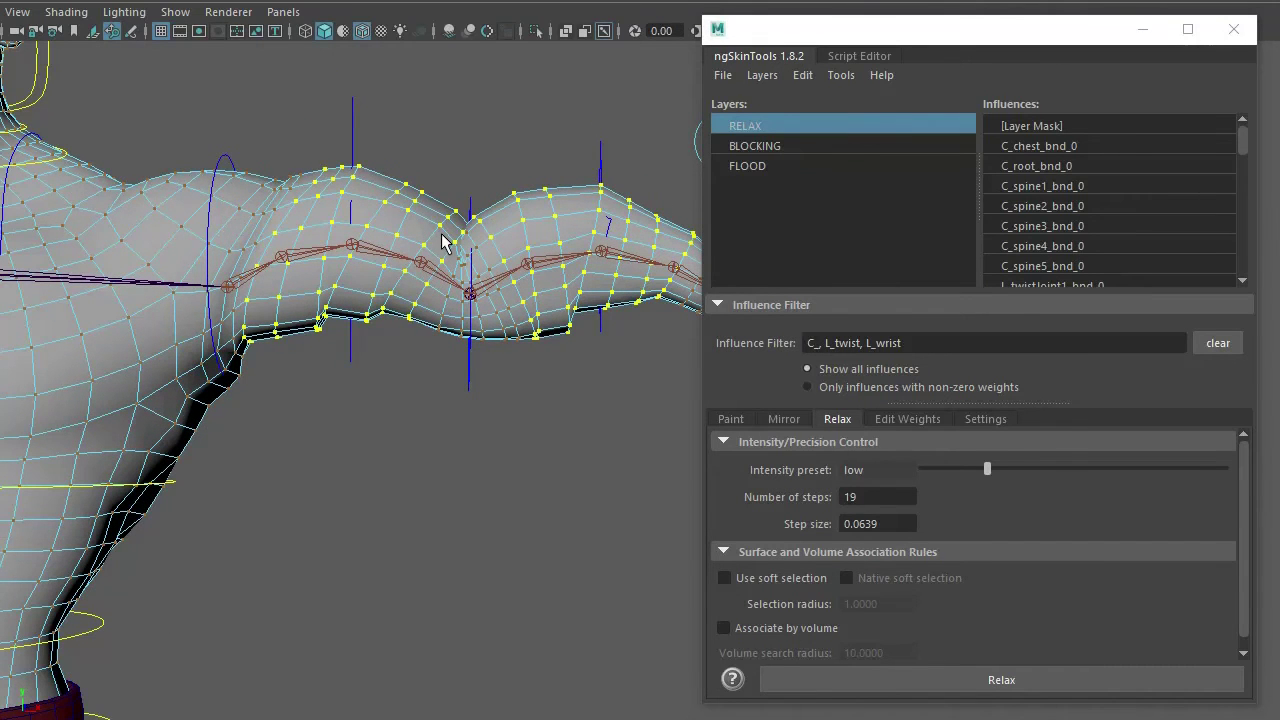
left_click_drag(440, 240, 490, 255, "alt")
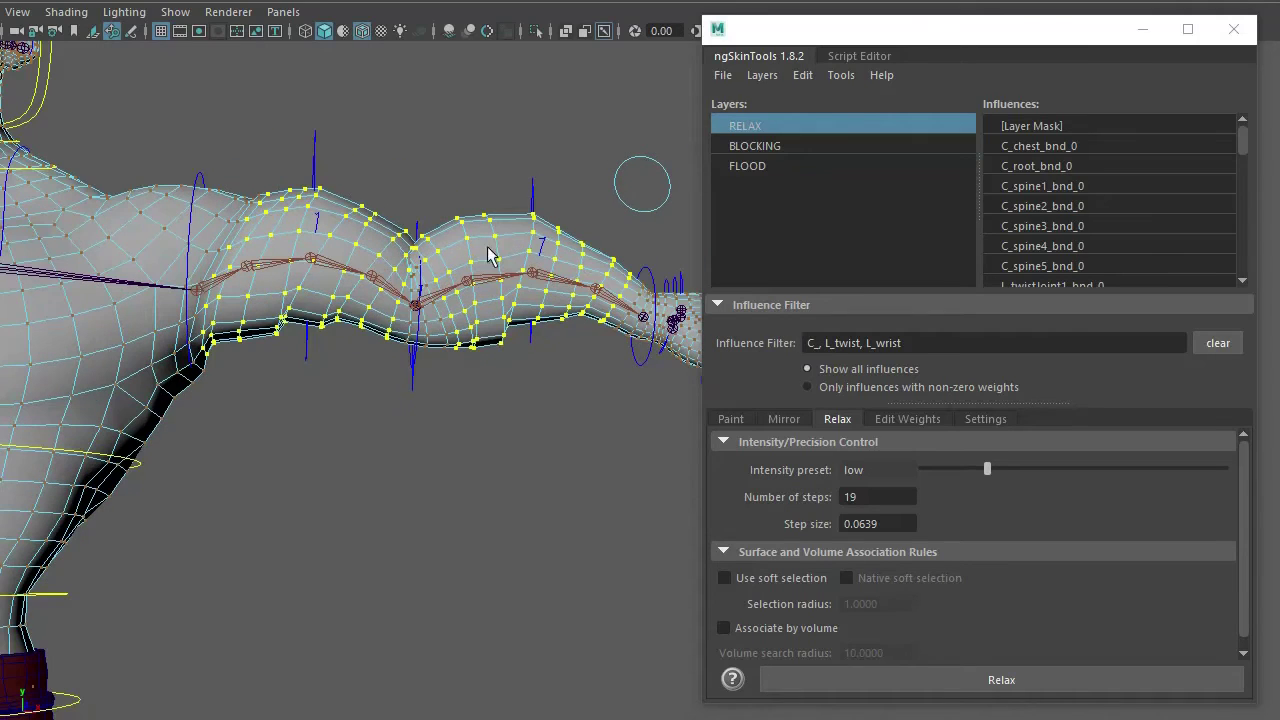
left_click(1040, 688)
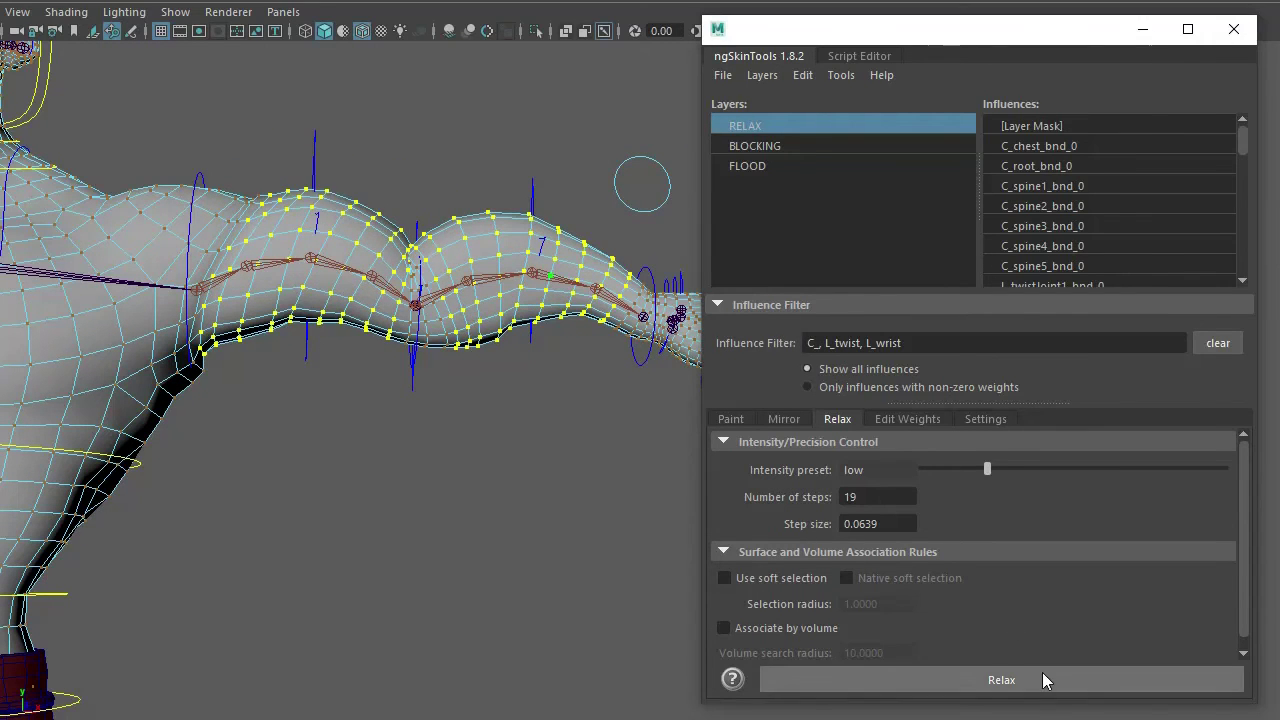
left_click_drag(430, 220, 402, 268, "alt")
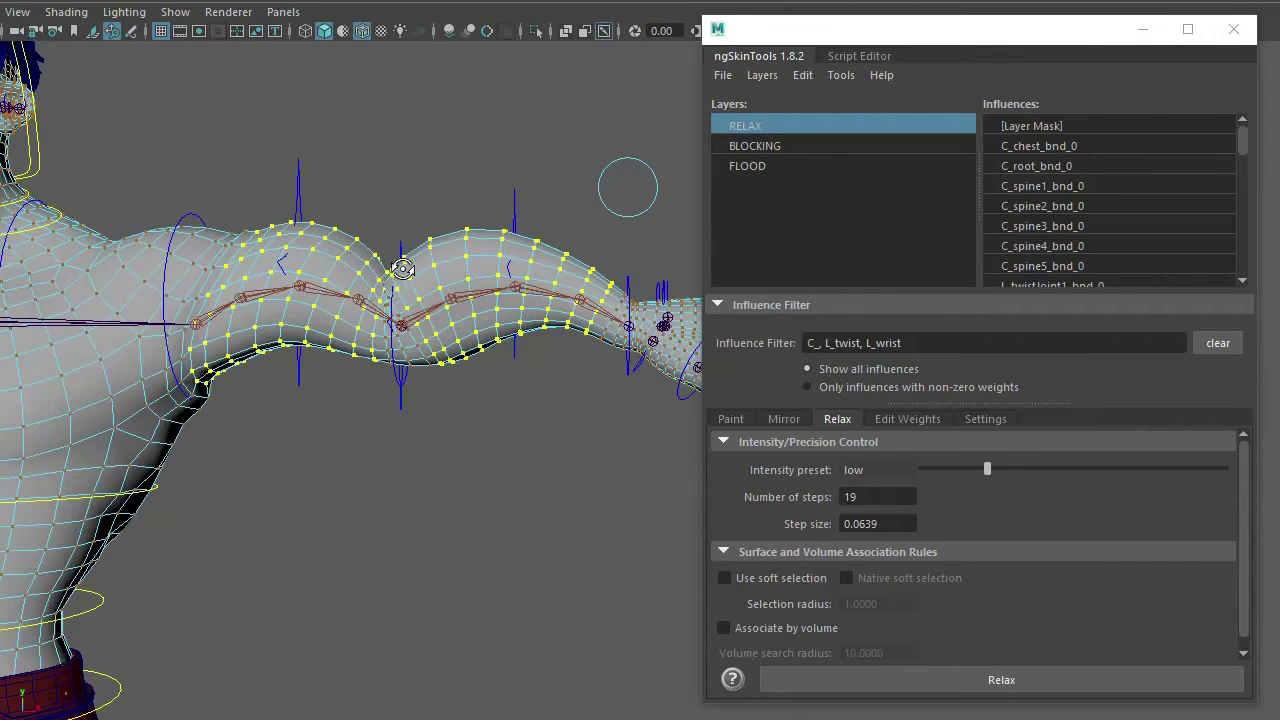
Examine the deformation of the upper arm, elbow and forearm from several angles and in different arm poses.
left_click_drag(628, 187, 436, 703, "alt")
right_click_drag(426, 408, 309, 360, "alt")
middle_click_drag(309, 360, 419, 406, "alt")
scroll(419, 416, "up", 2)
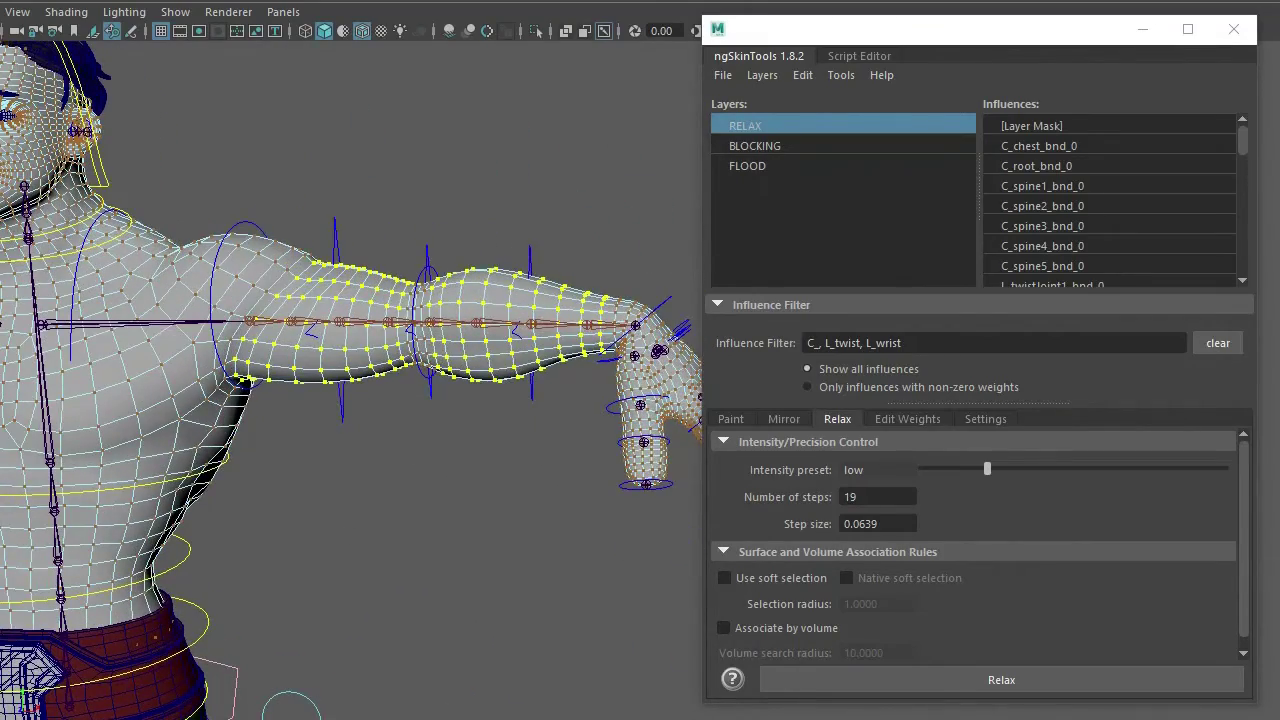
left_click_drag(301, 420, 425, 388, "alt")
left_click_drag(455, 325, 366, 336, "alt")
left_click(361, 281)
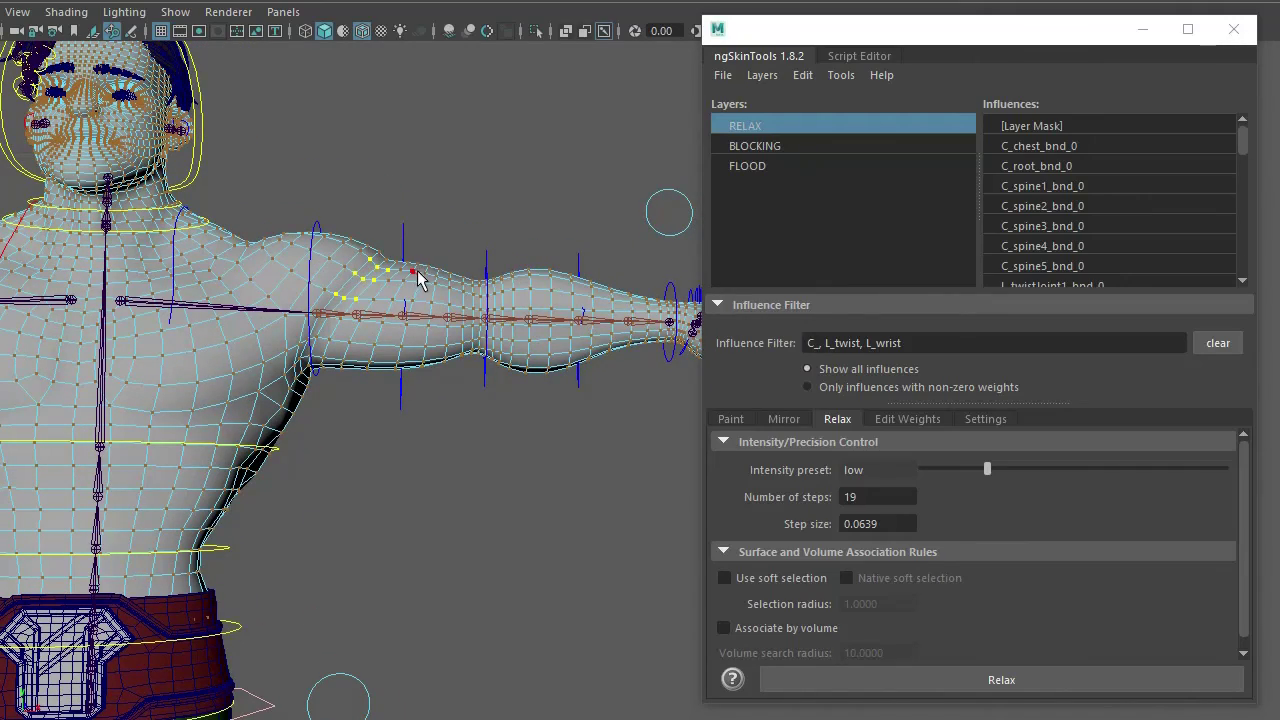
left_click_drag(418, 272, 425, 335, "alt")
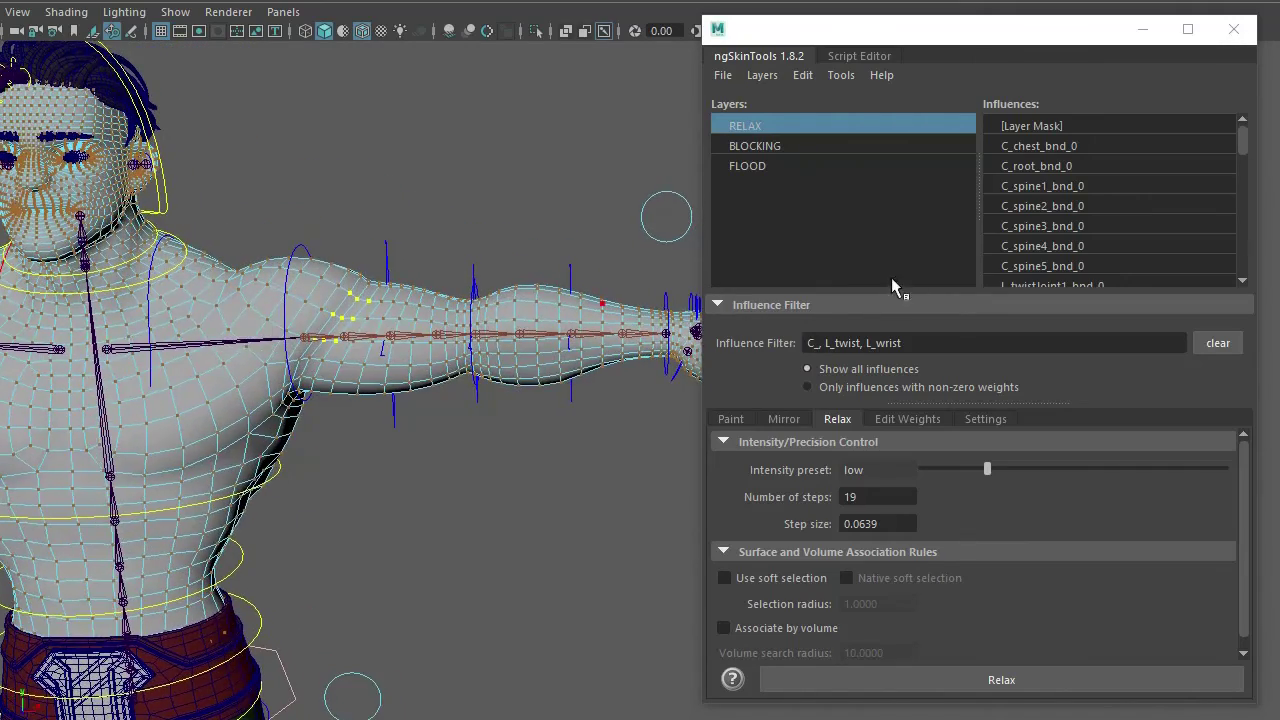
Show the ngSkinTools paint brush settings, return the body mesh to object mode and clear the selection.
left_click(733, 421)
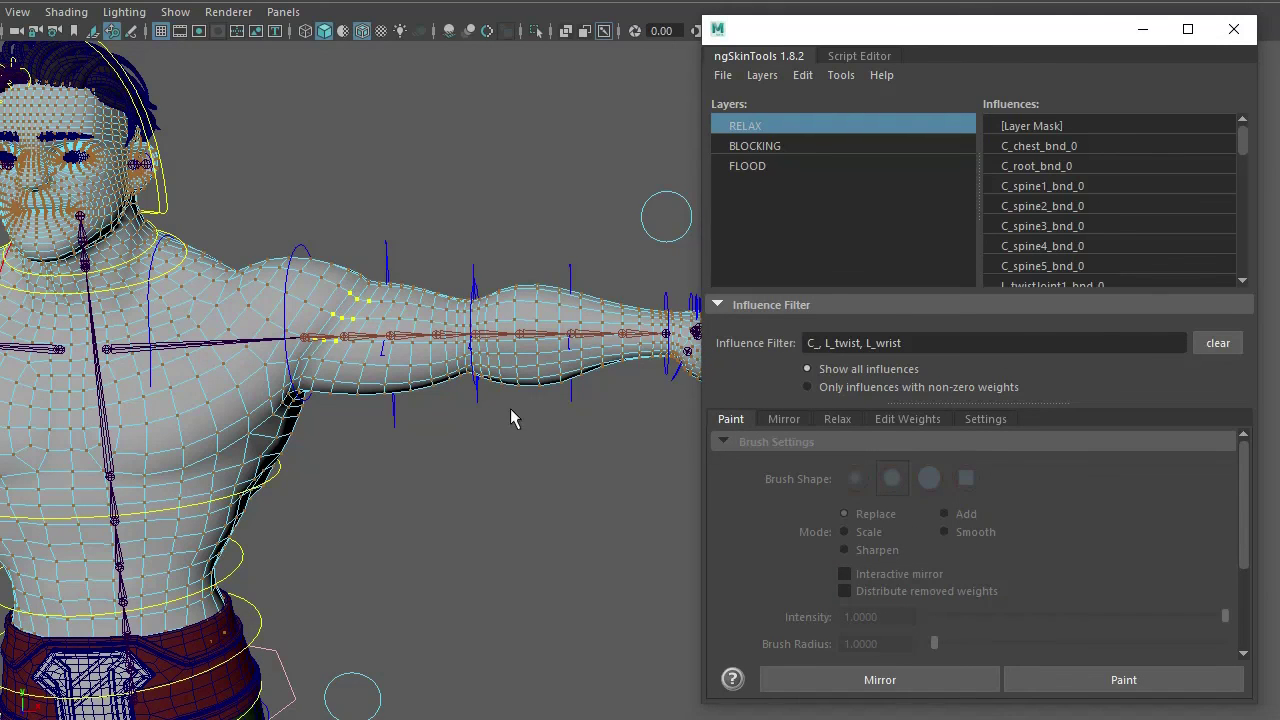
right_click(425, 308)
left_click(548, 190)
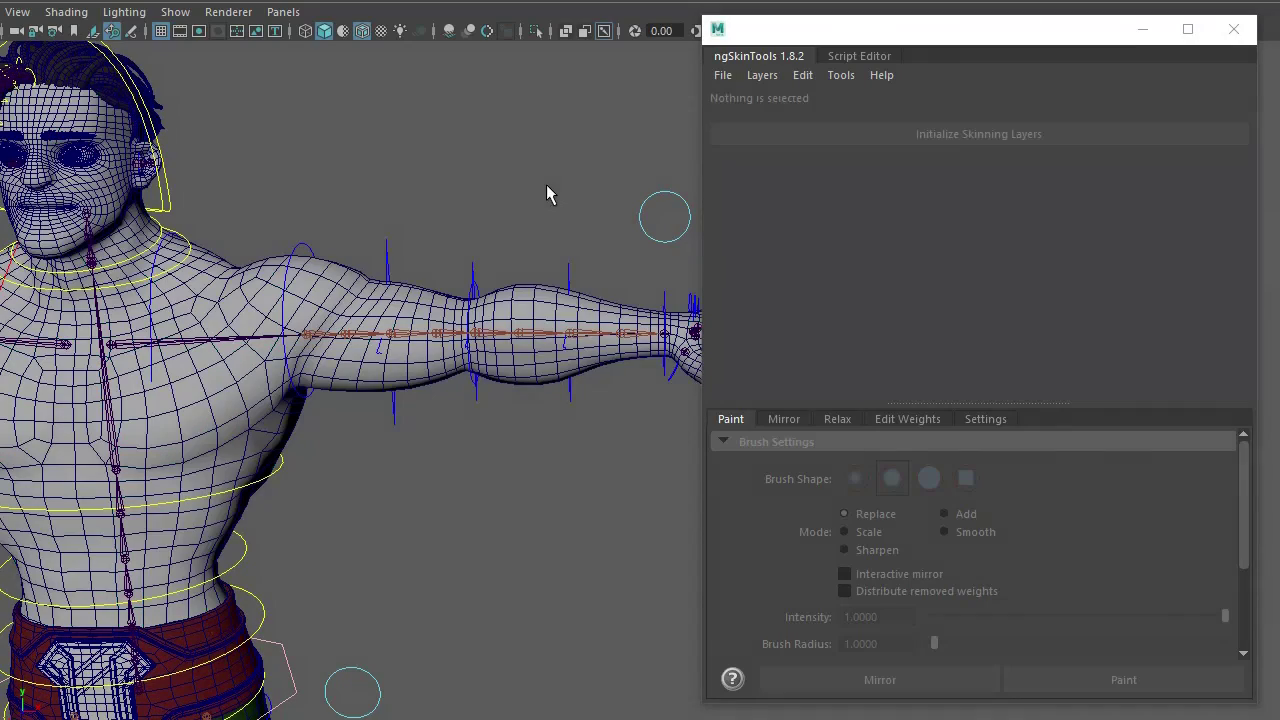
middle_click_drag(369, 237, 343, 219, "alt")
left_click_drag(343, 219, 388, 232, "alt")
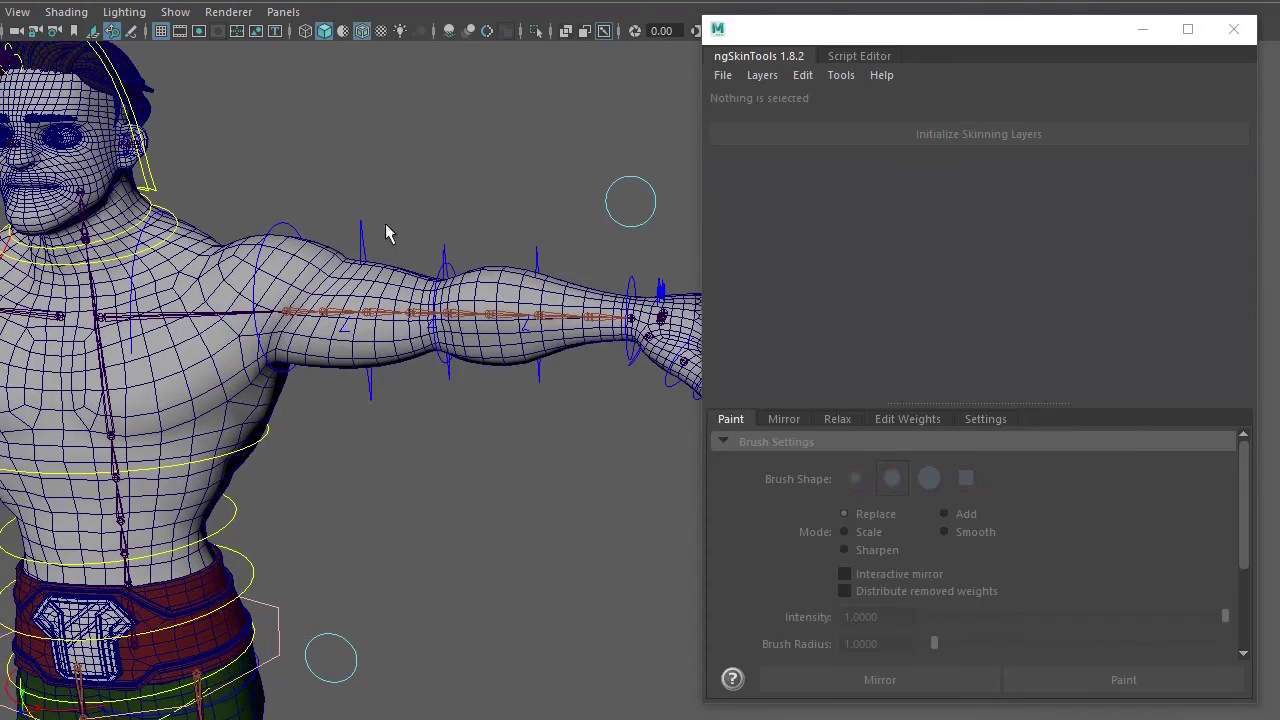